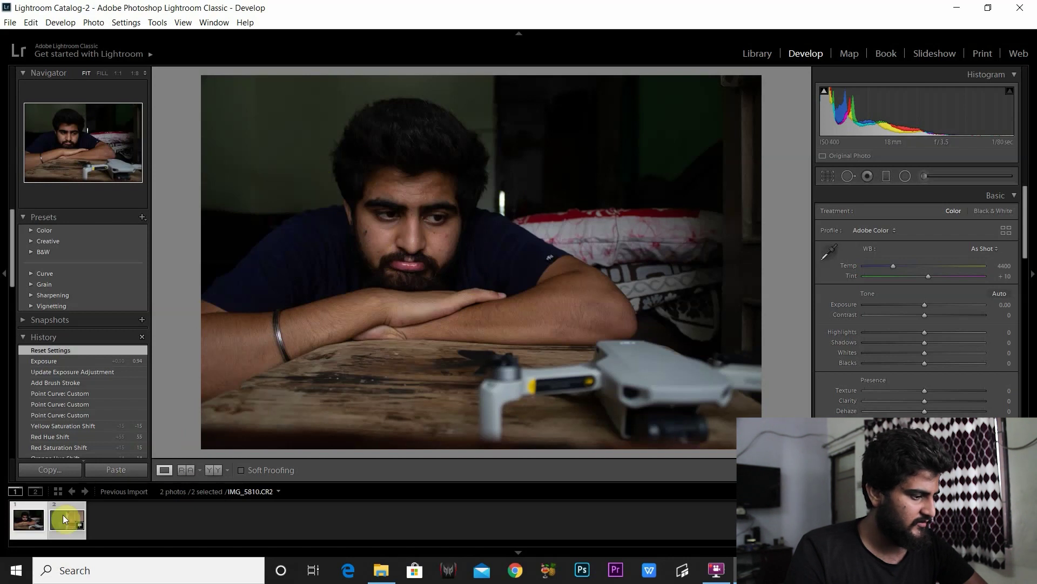
Look at the aerial field photo DJI_0349.JPG, and open the portrait photo IMG_5810.CR2 for editing.
click(112, 513)
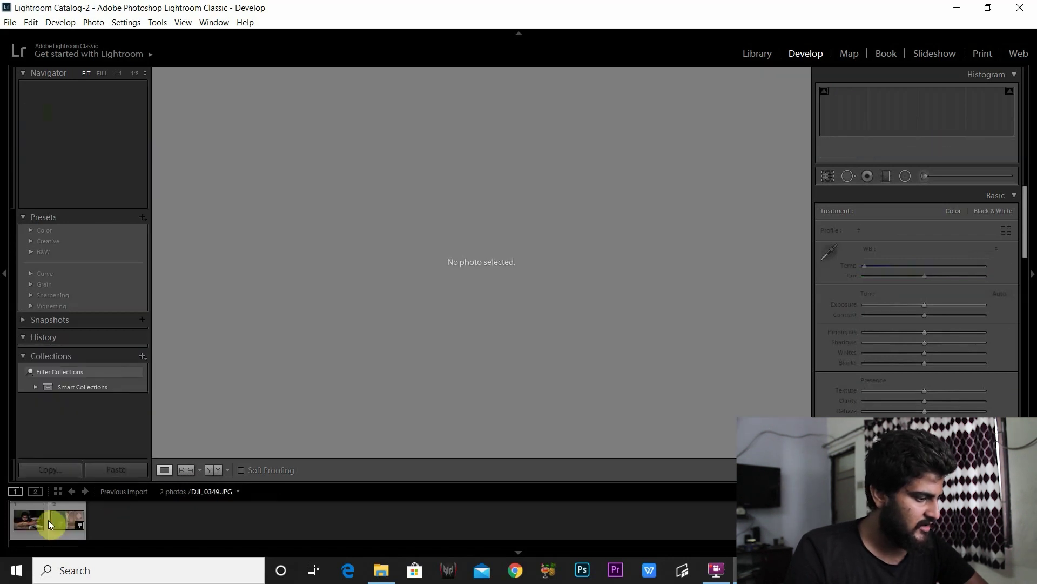
click(35, 524)
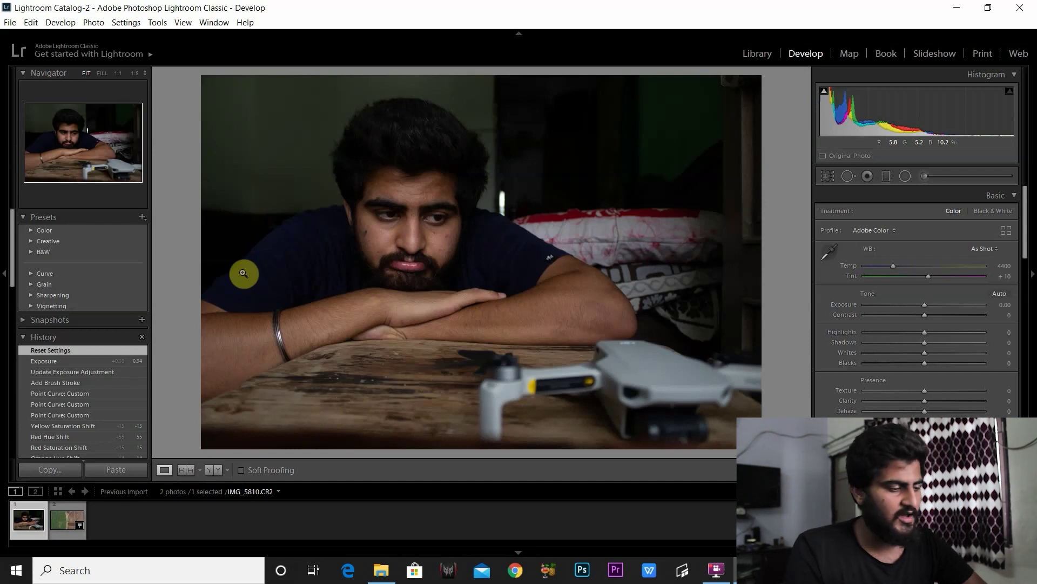
click(54, 523)
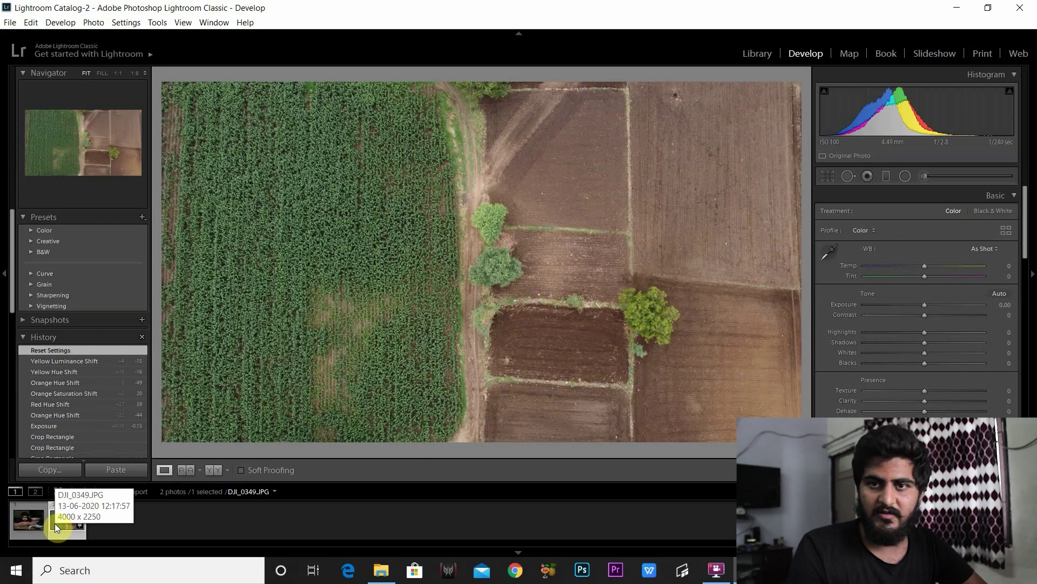
click(25, 524)
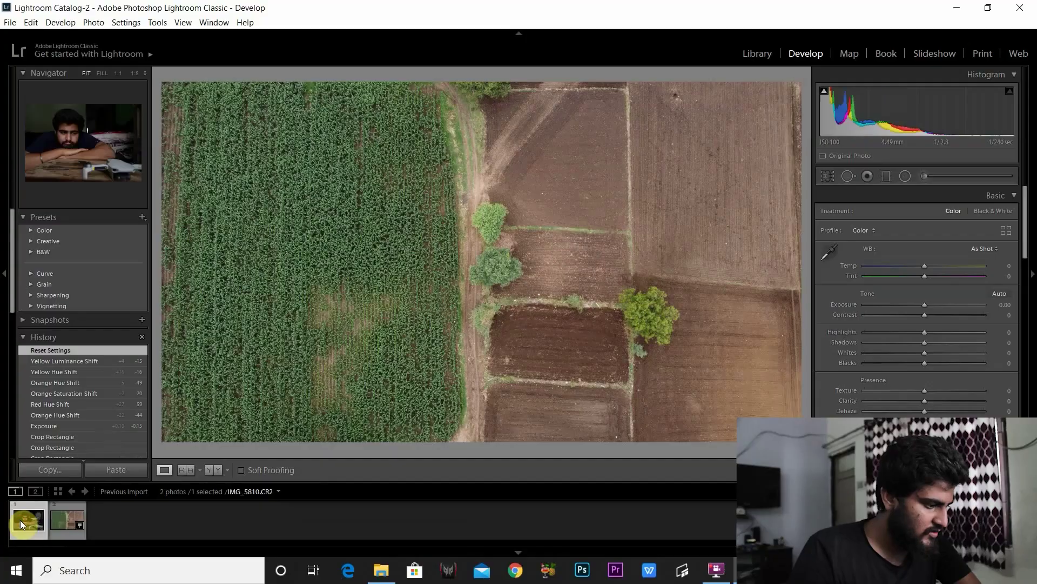
key(Left)
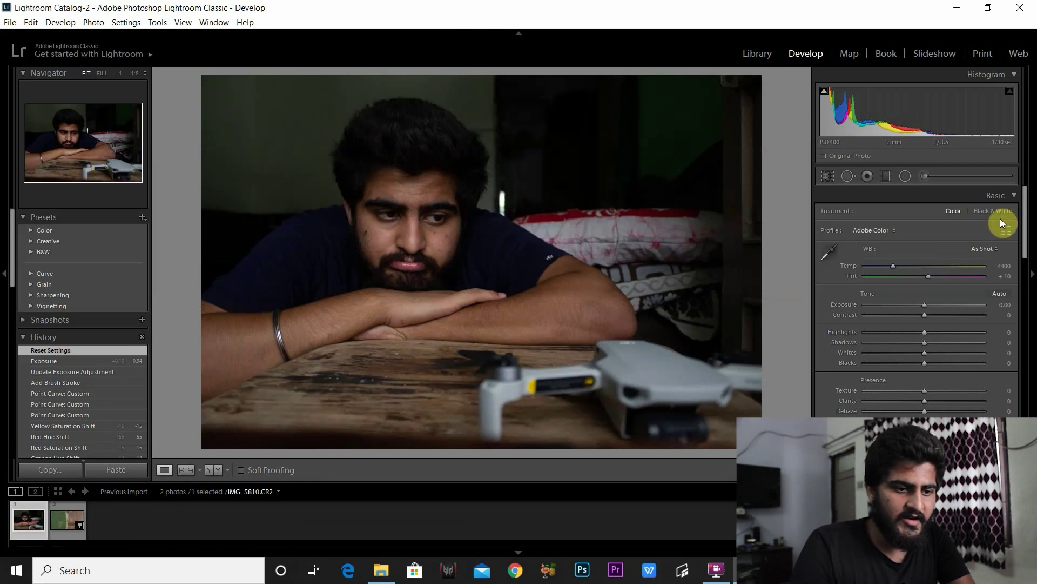
Turn on chromatic aberration removal and lens profile corrections for the portrait photo.
drag(1027, 216, 1028, 364)
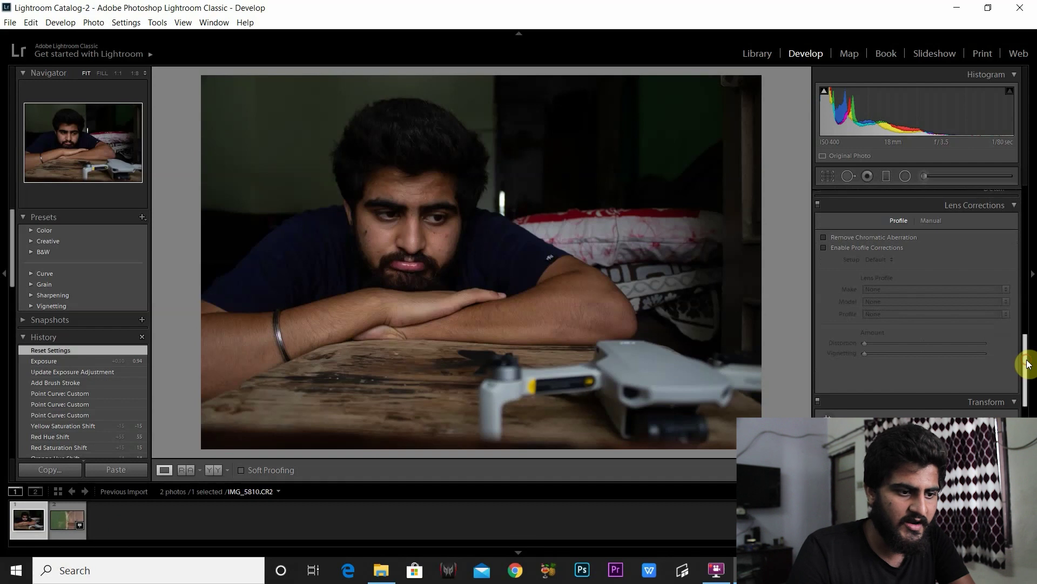
click(824, 237)
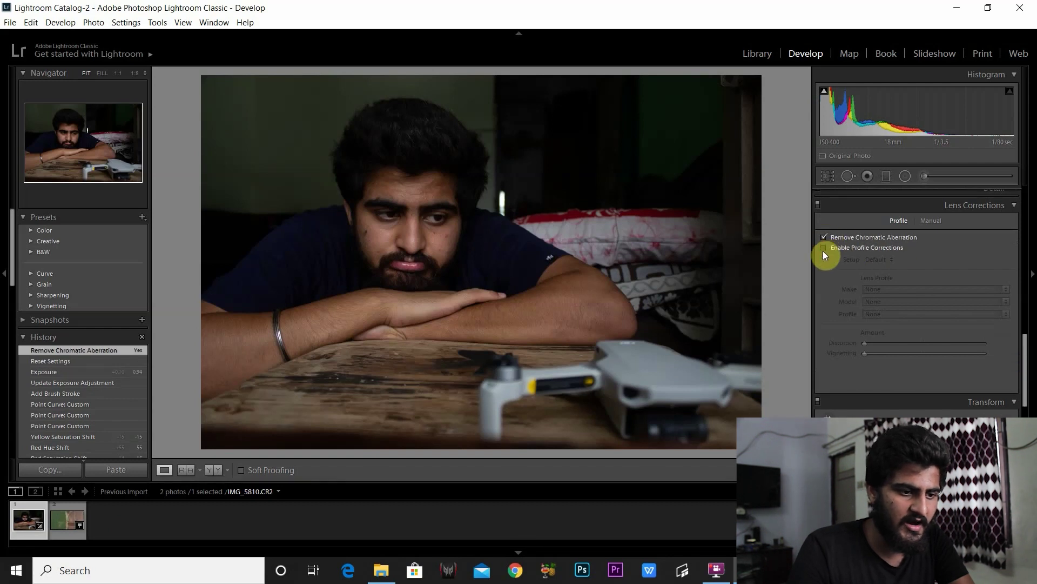
click(824, 249)
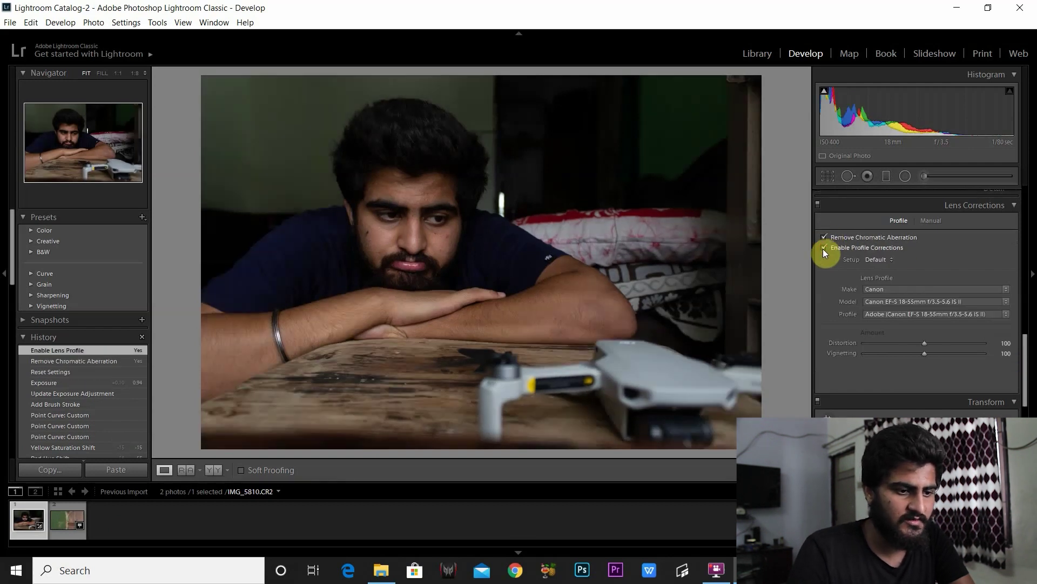
Adjust the portrait's basic tone: Exposure +0.43, Highlights +3, Shadows −17, Whites +10, Blacks −13 and Contrast +3.
drag(1026, 359, 1027, 210)
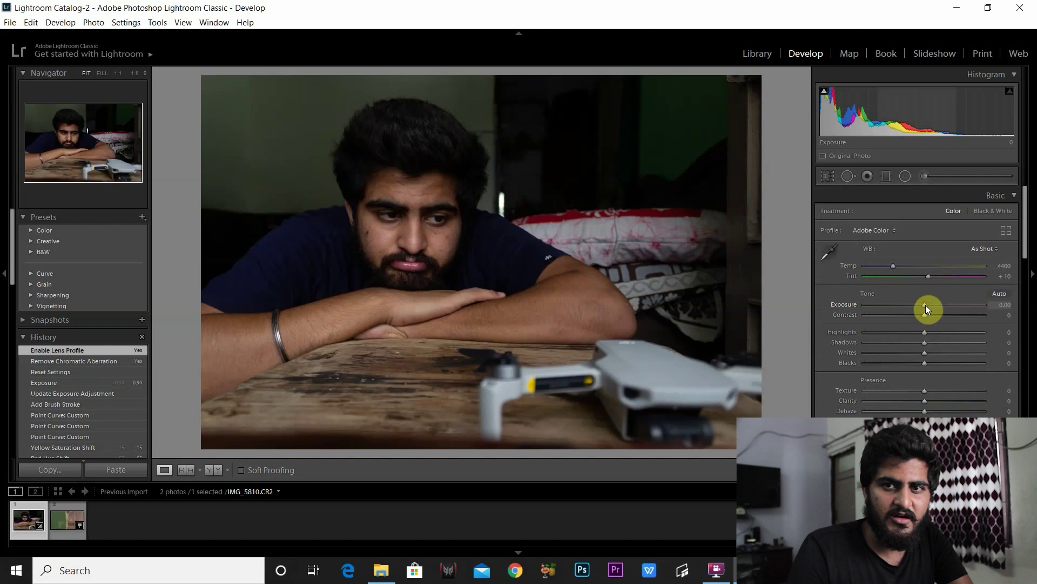
drag(925, 305, 931, 304)
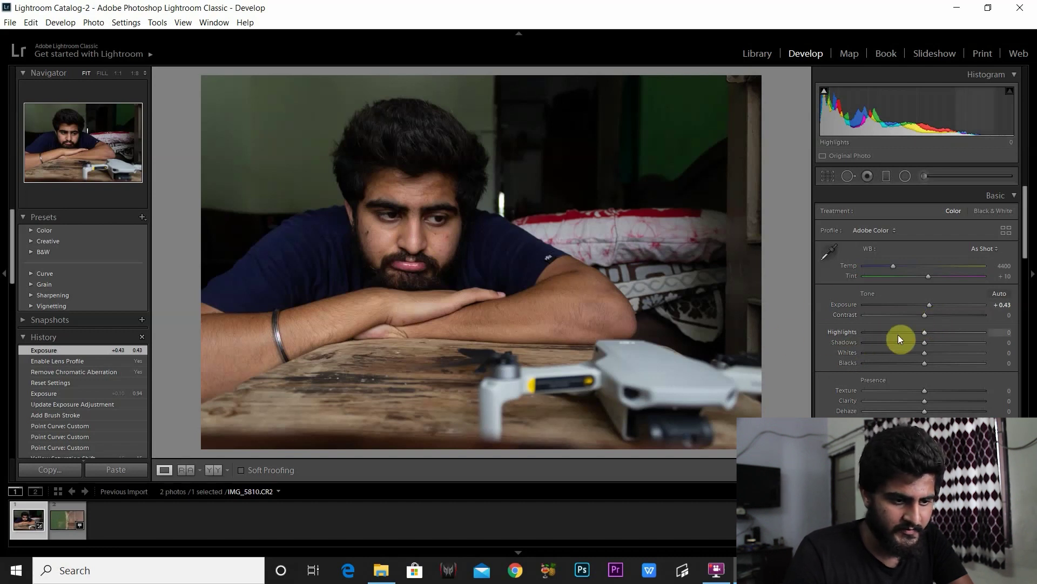
drag(922, 335, 916, 342)
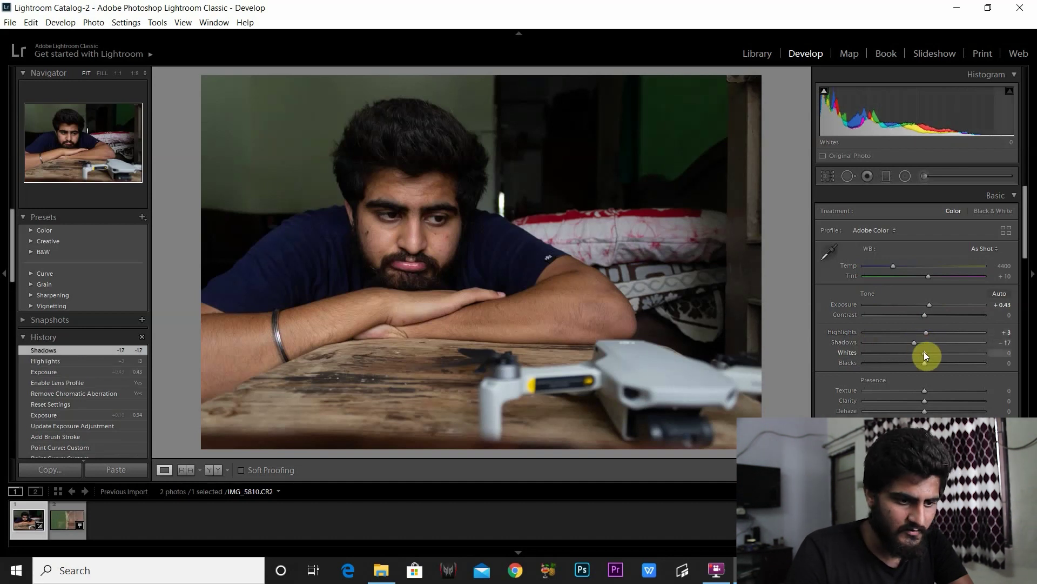
shift+double_click(929, 352)
shift+double_click(918, 363)
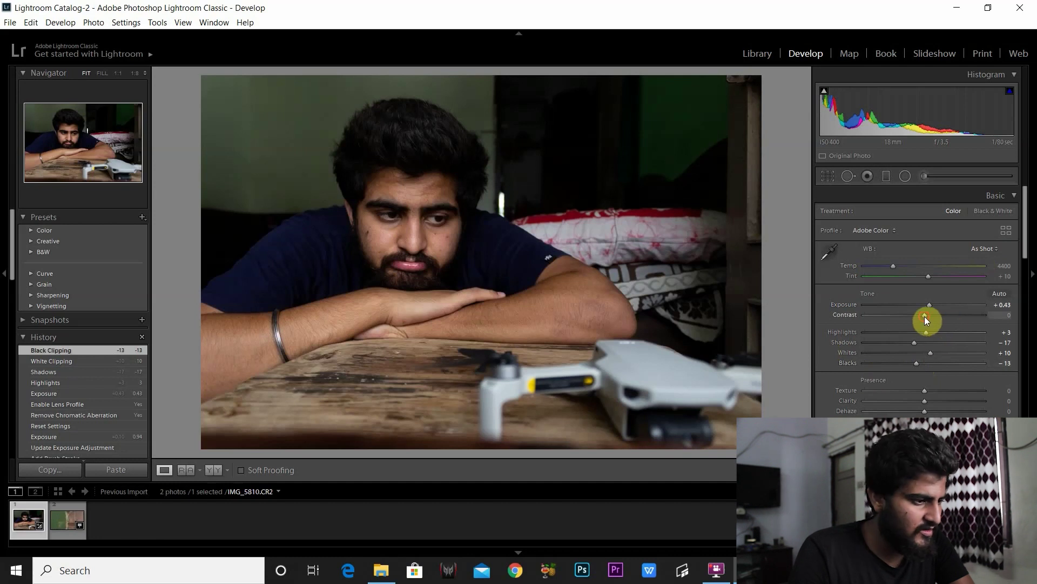
drag(925, 316, 926, 316)
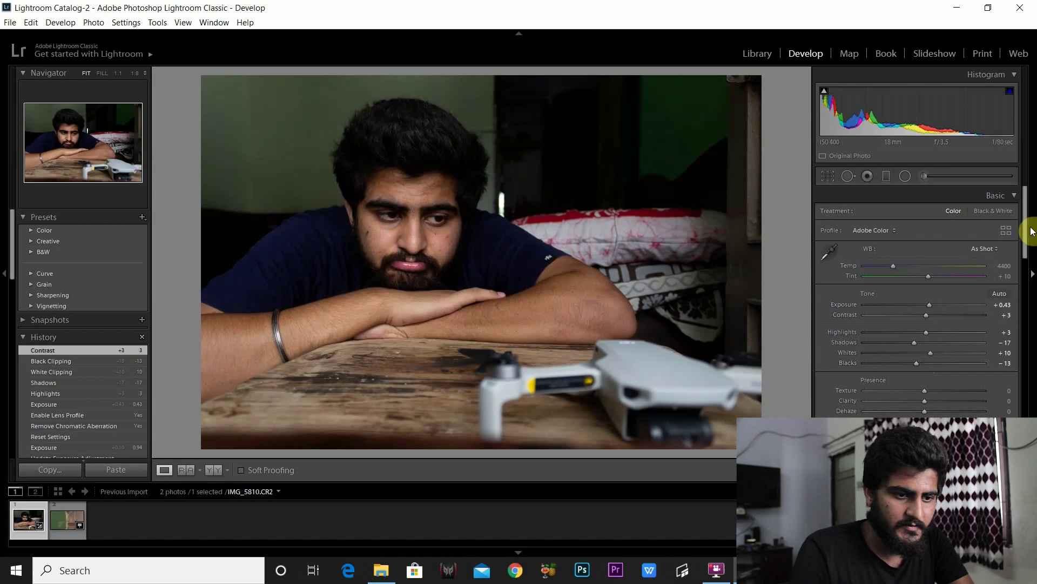
Shape a slight S-curve on the RGB tone curve, raising a highlight point to about 76% and slightly lowering a shadow point.
drag(1026, 229, 1023, 295)
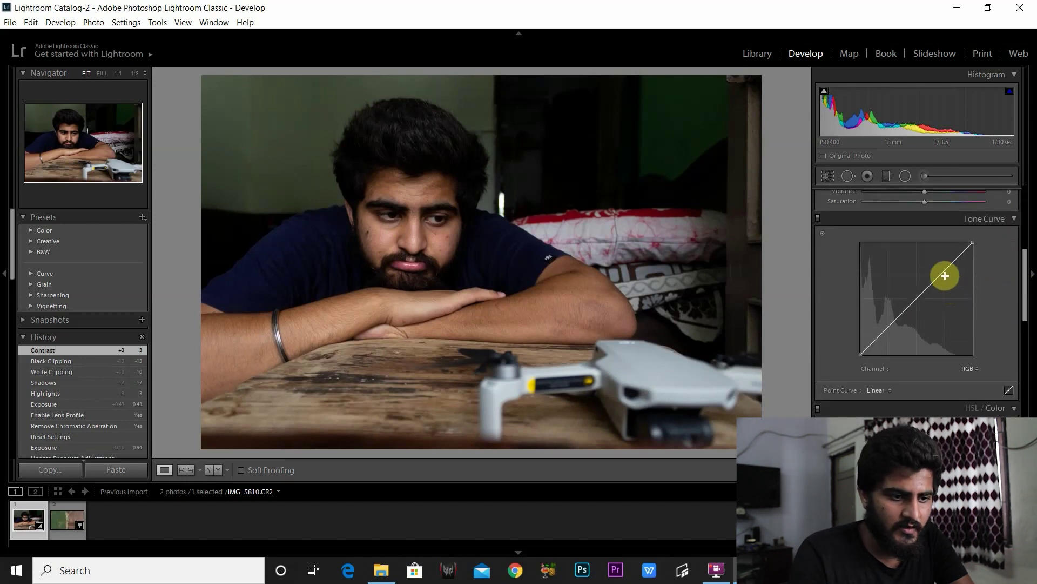
drag(945, 272, 946, 273)
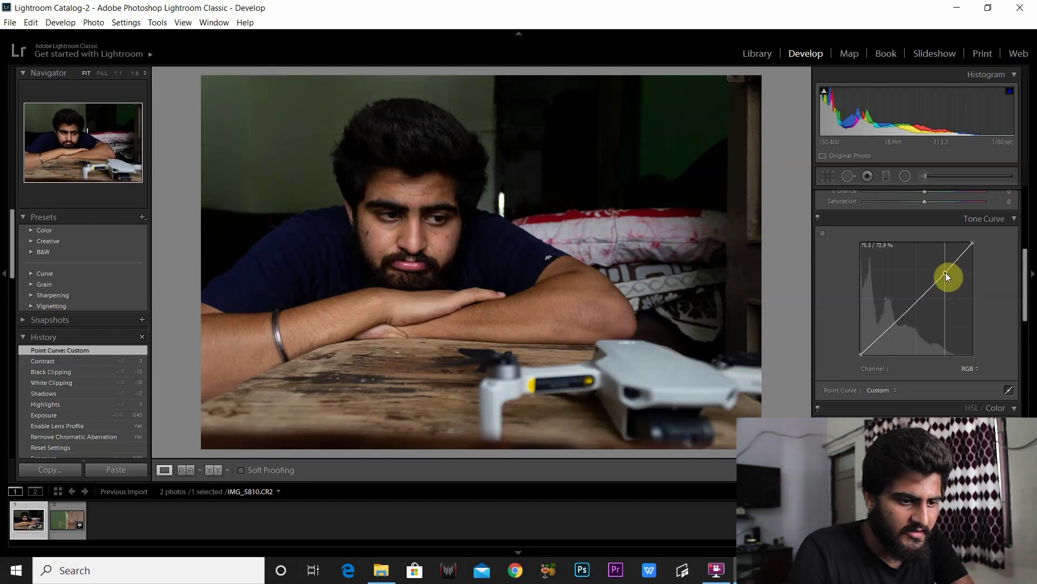
drag(946, 273, 946, 268)
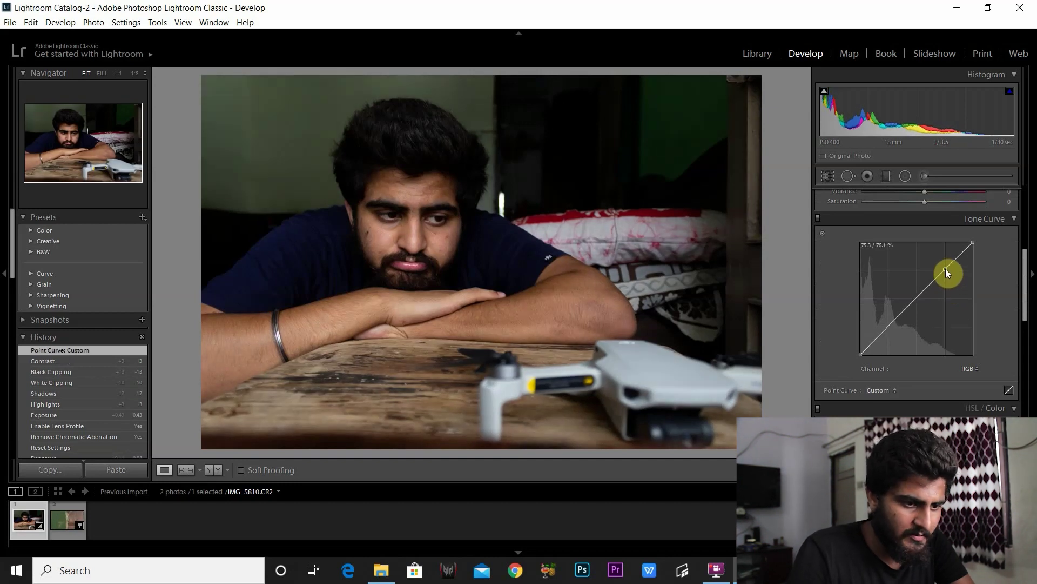
drag(886, 328, 886, 332)
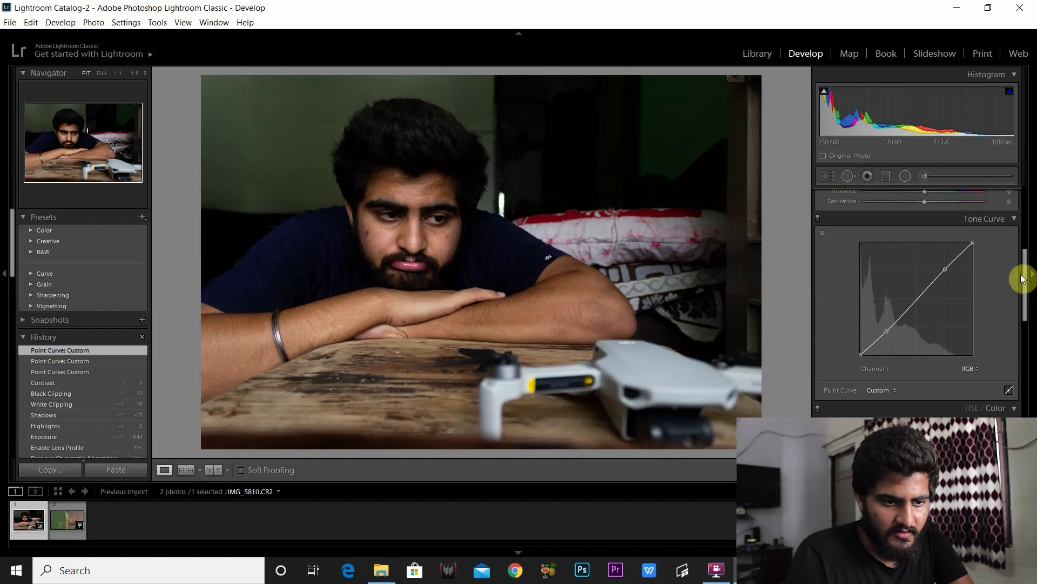
Set Clarity to +6 and Dehaze to +6, and cool the white balance temperature to 4172.
drag(1026, 274, 1026, 216)
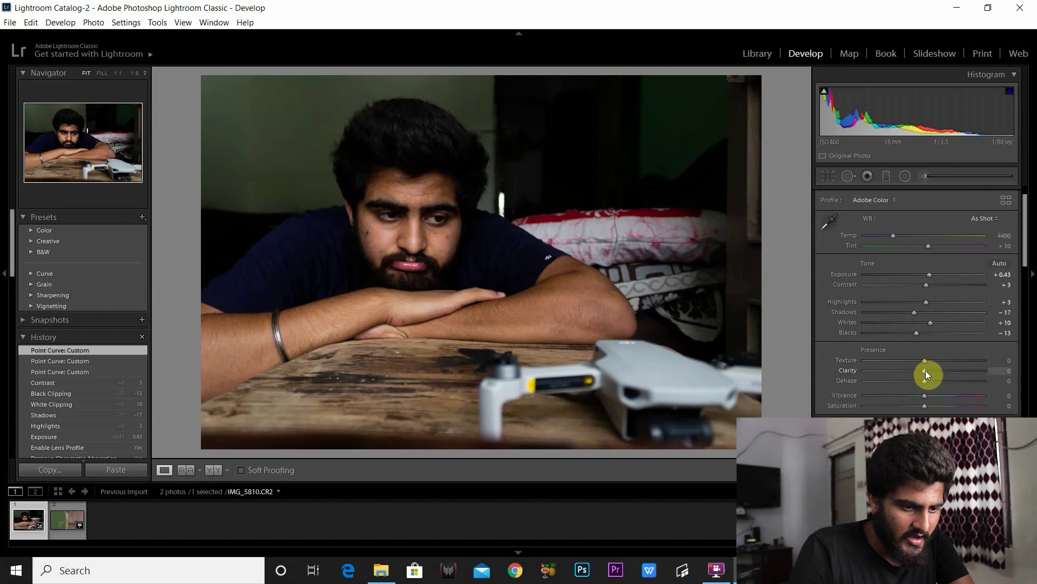
drag(925, 371, 927, 370)
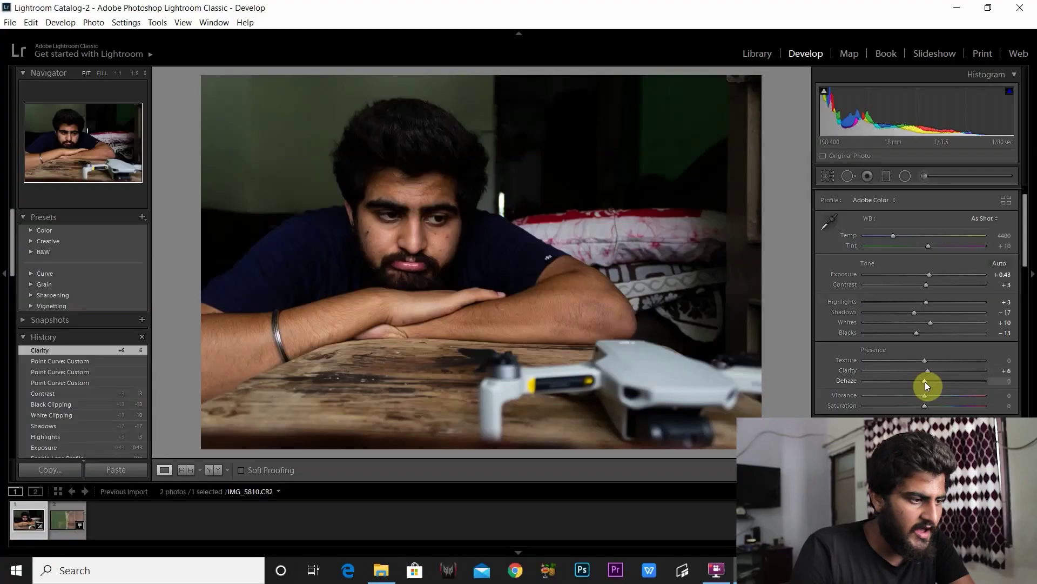
drag(925, 382, 928, 381)
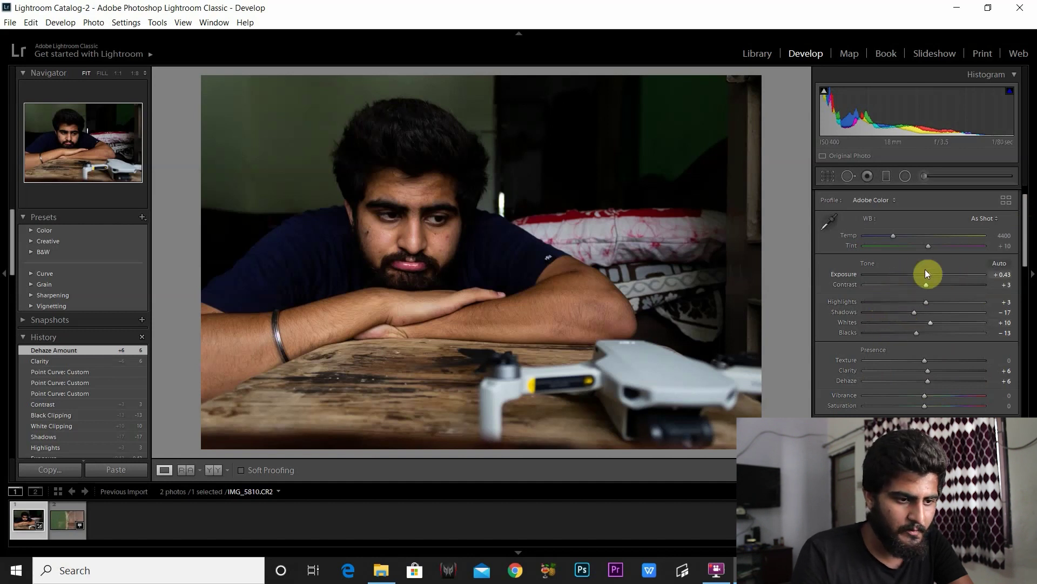
click(893, 236)
drag(894, 238, 892, 238)
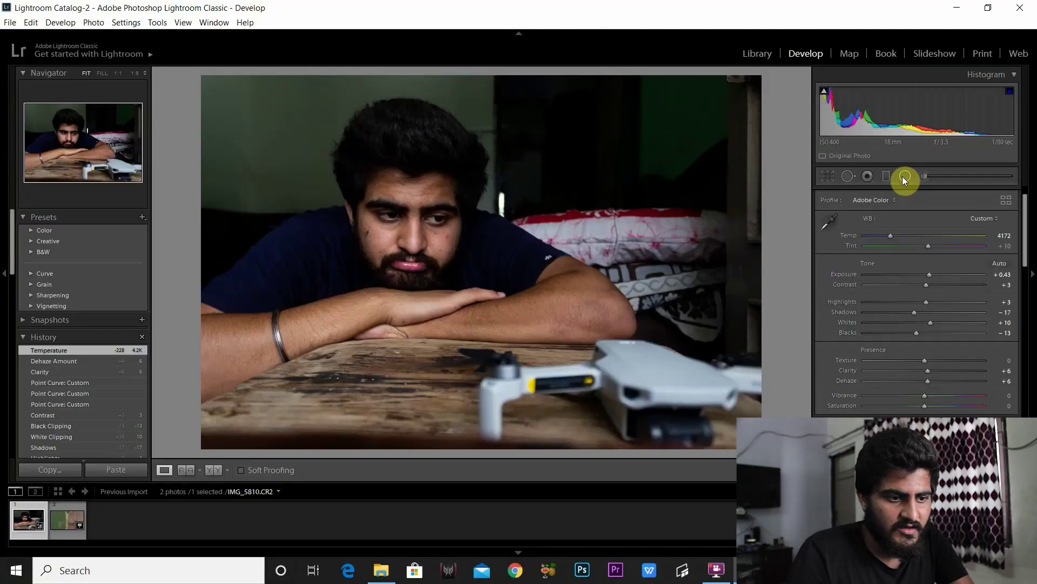
Add a circular radial filter and centre it over the man's face.
click(905, 177)
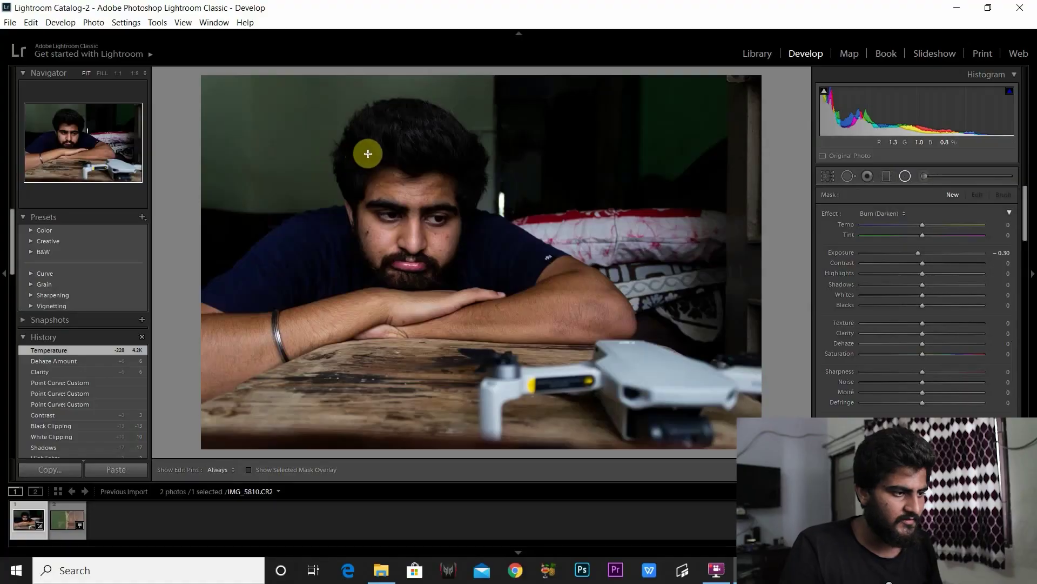
drag(363, 150, 435, 218)
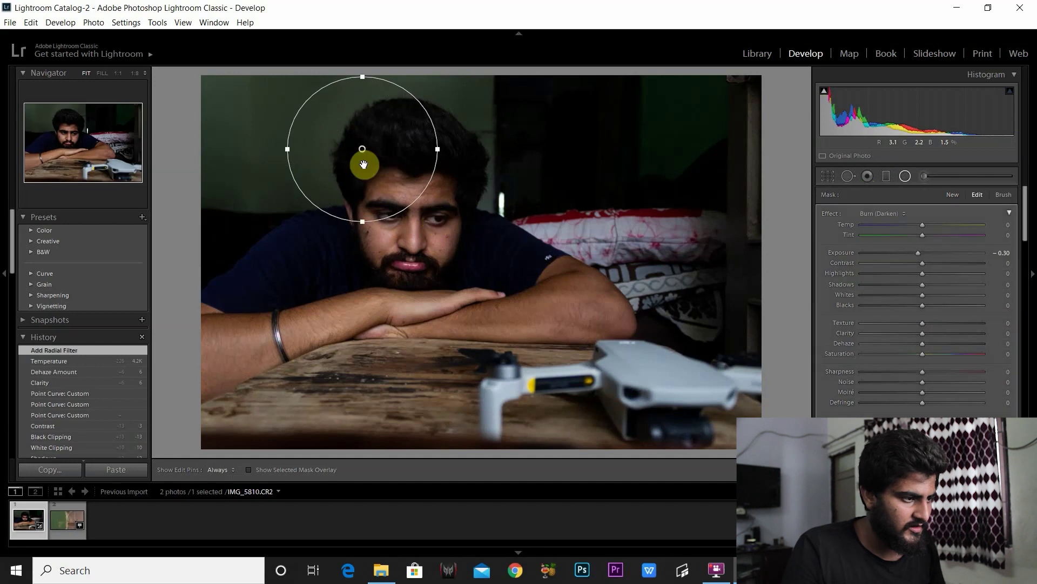
drag(362, 152, 407, 219)
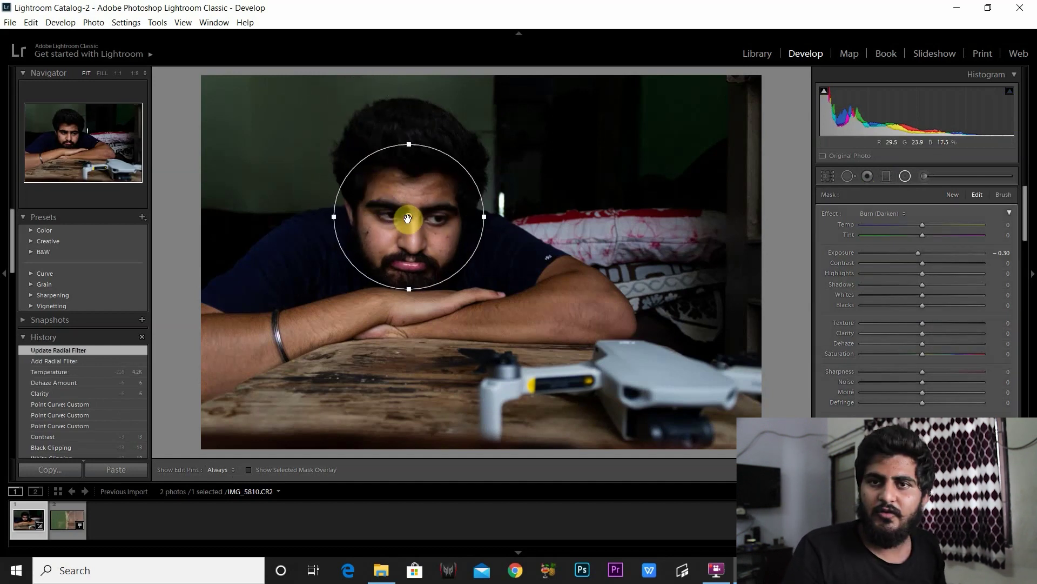
mouse_move(408, 219)
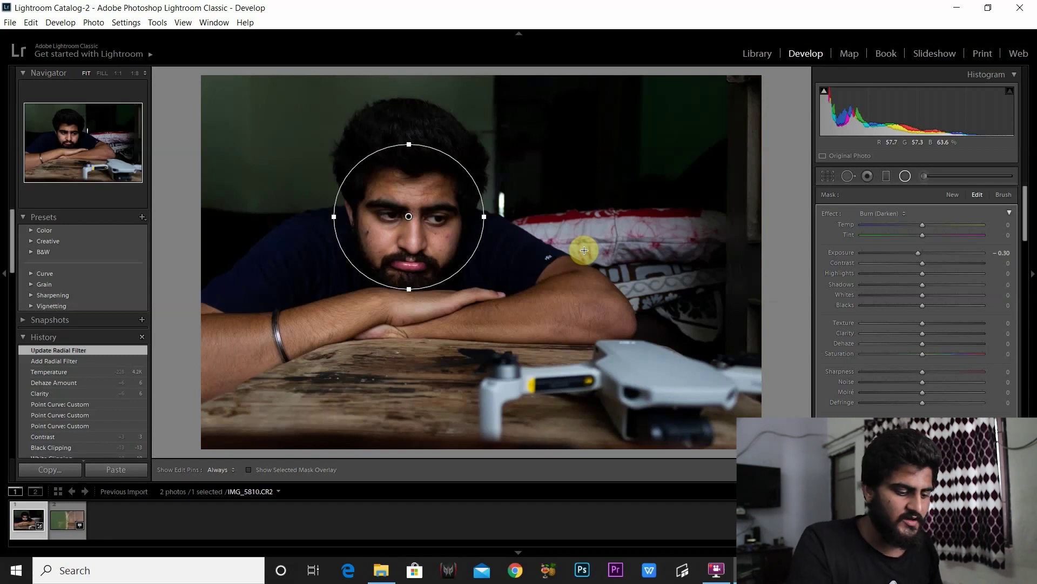
Show the radial filter's mask overlay and invert the mask so the effect applies inside the circle.
key(o)
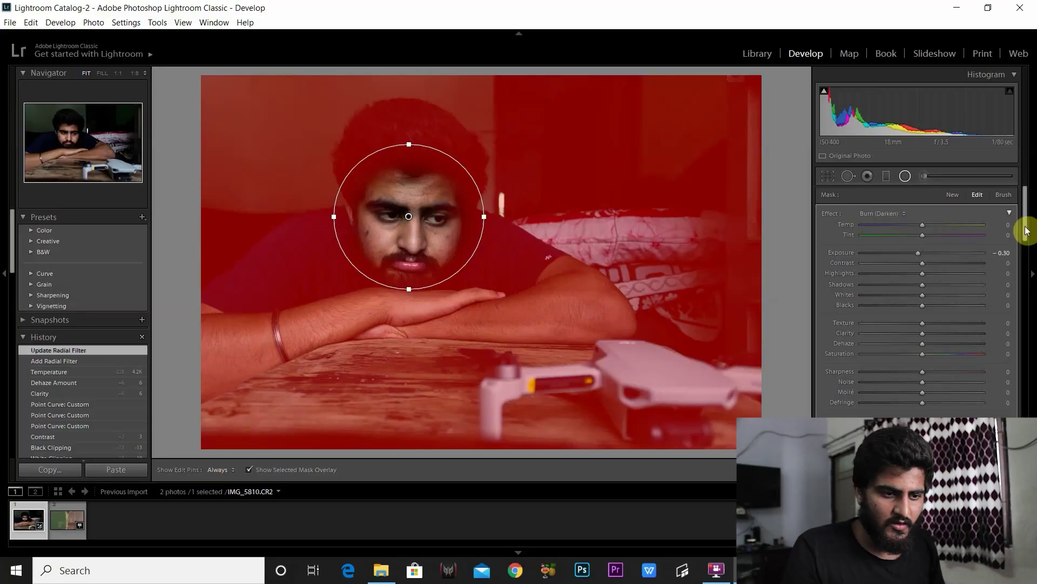
drag(1026, 227, 1026, 254)
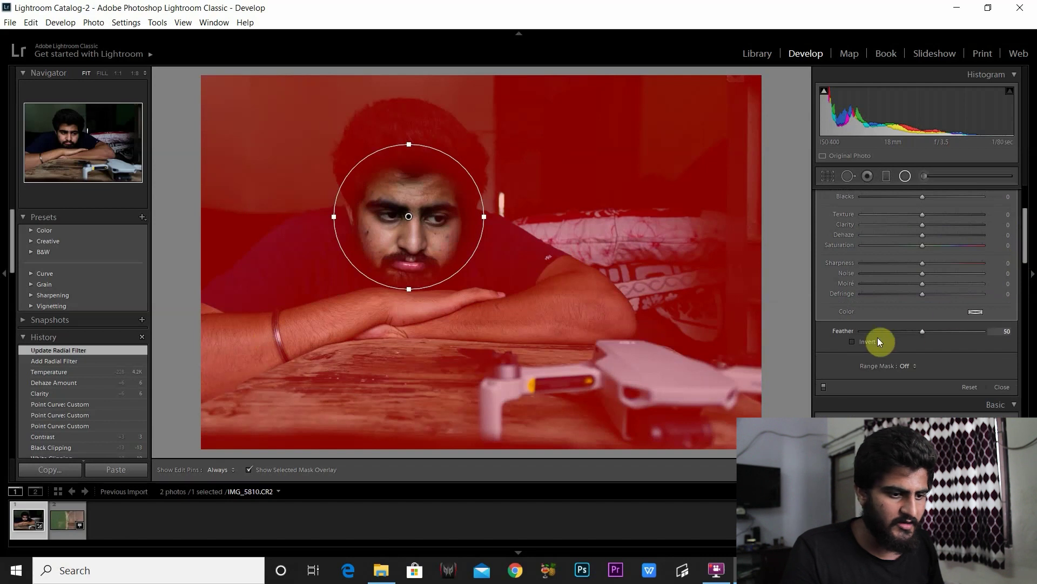
click(853, 341)
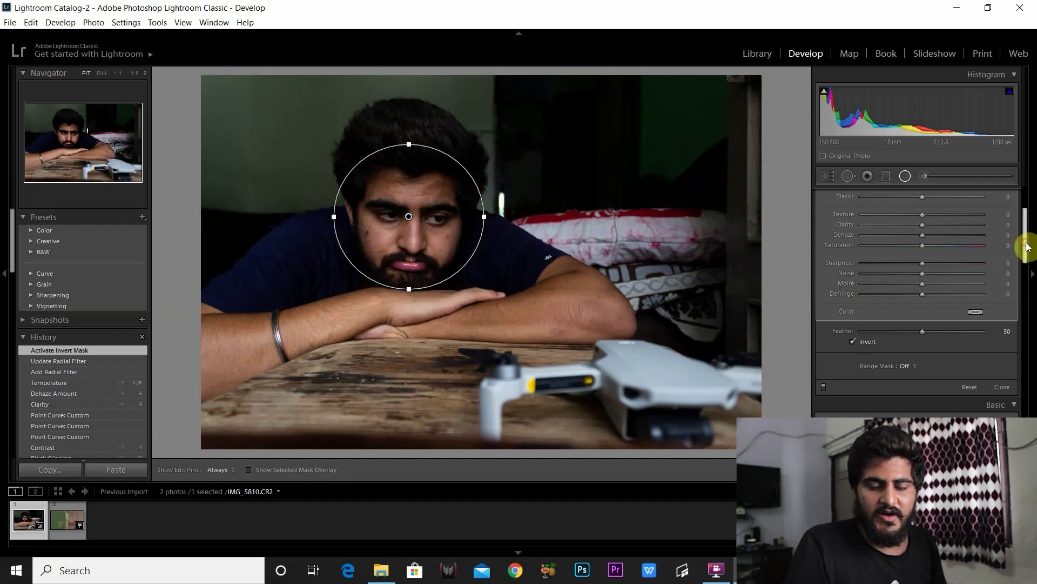
Switch the radial filter's effect to Exposure, and set its Exposure to 0.57, Highlights to −13 and Shadows to −9.
drag(1027, 247, 1026, 203)
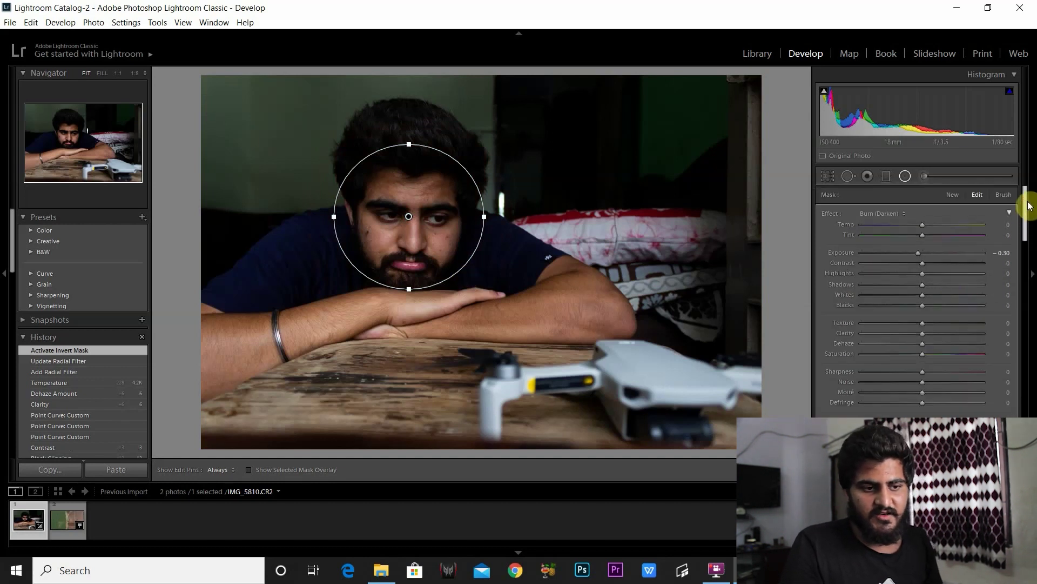
click(899, 214)
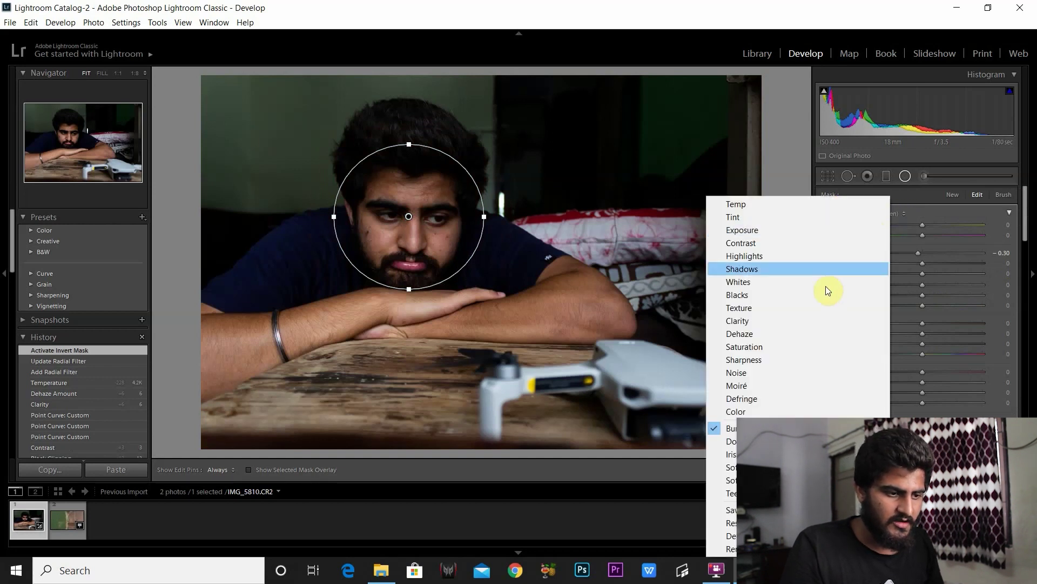
click(760, 234)
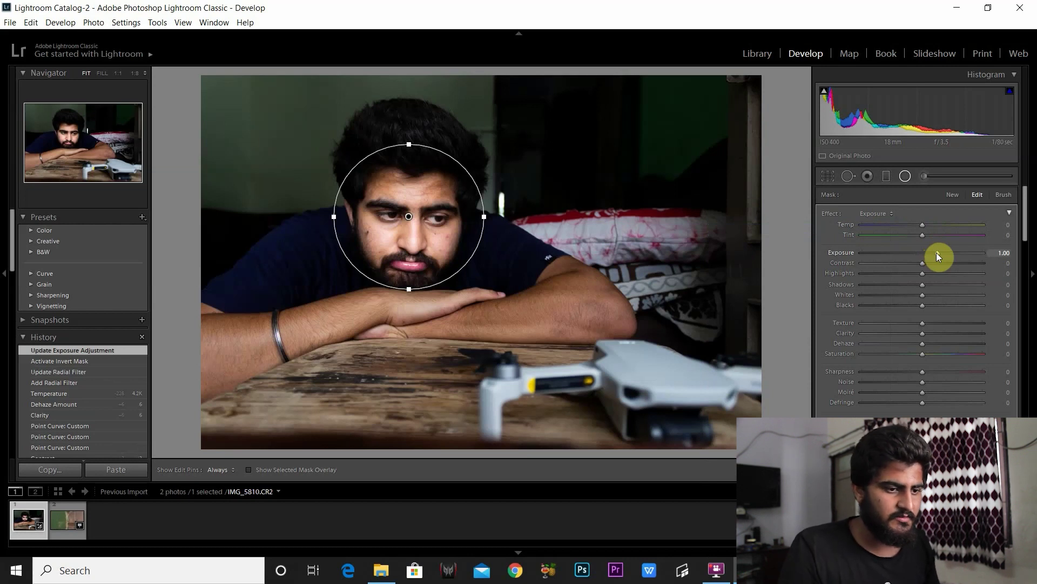
drag(935, 252, 933, 252)
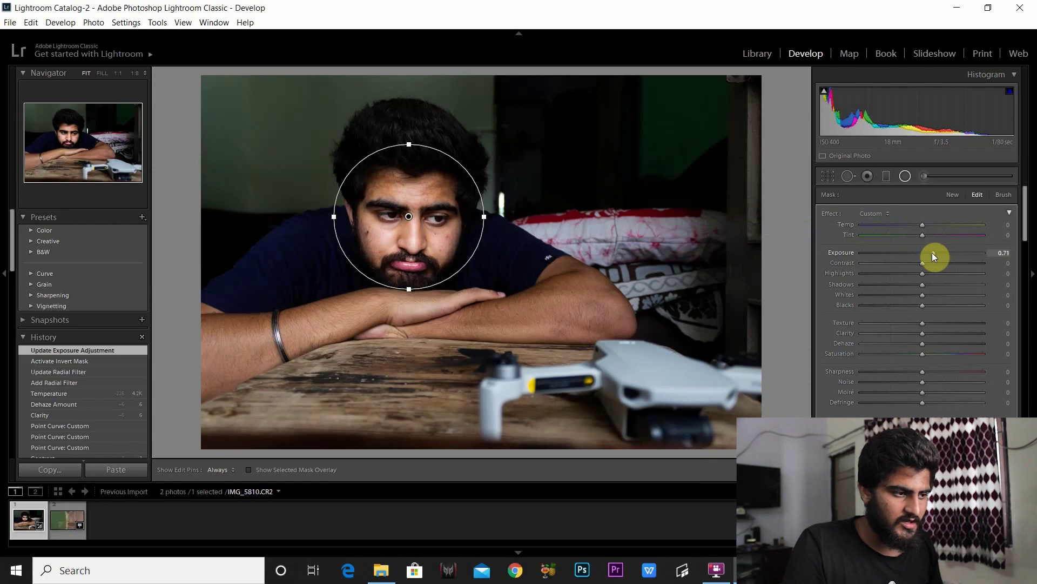
drag(932, 252, 931, 257)
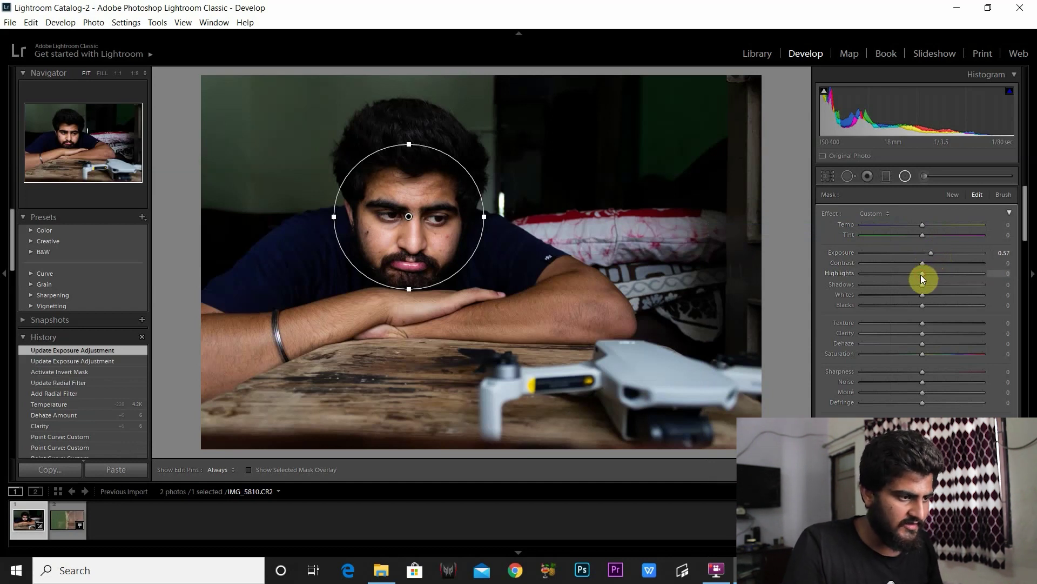
drag(922, 279, 915, 279)
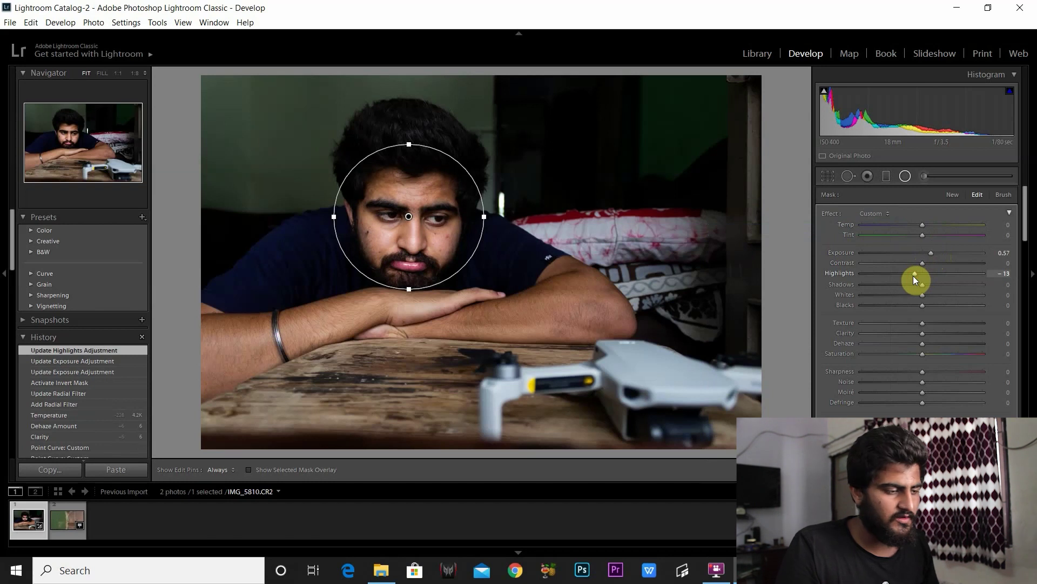
drag(921, 286, 915, 286)
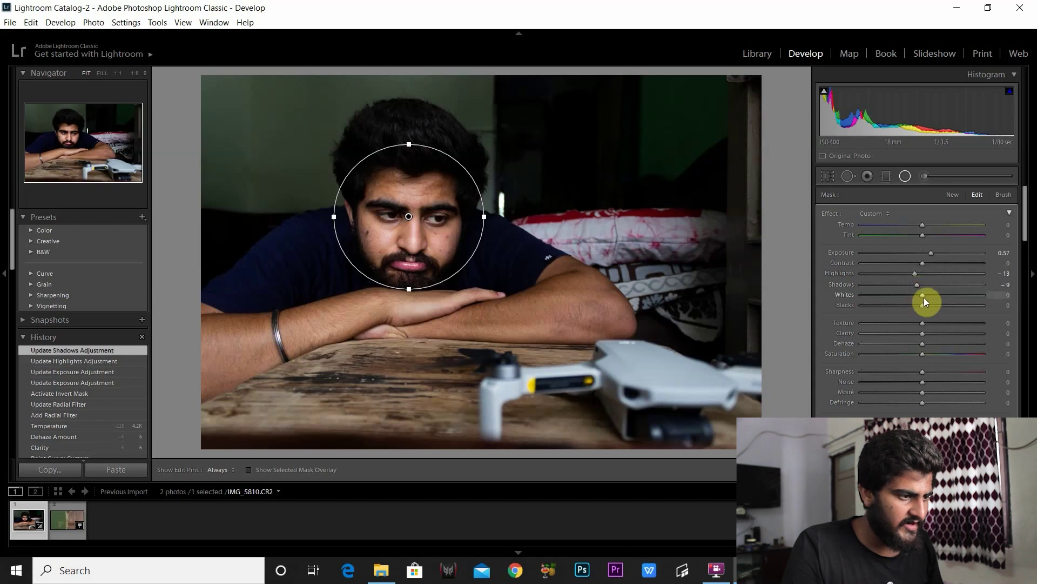
Set the radial filter's Whites to 3, Blacks to −10, Contrast to 4 and Exposure to 0.71, and close the filter.
drag(925, 300, 926, 300)
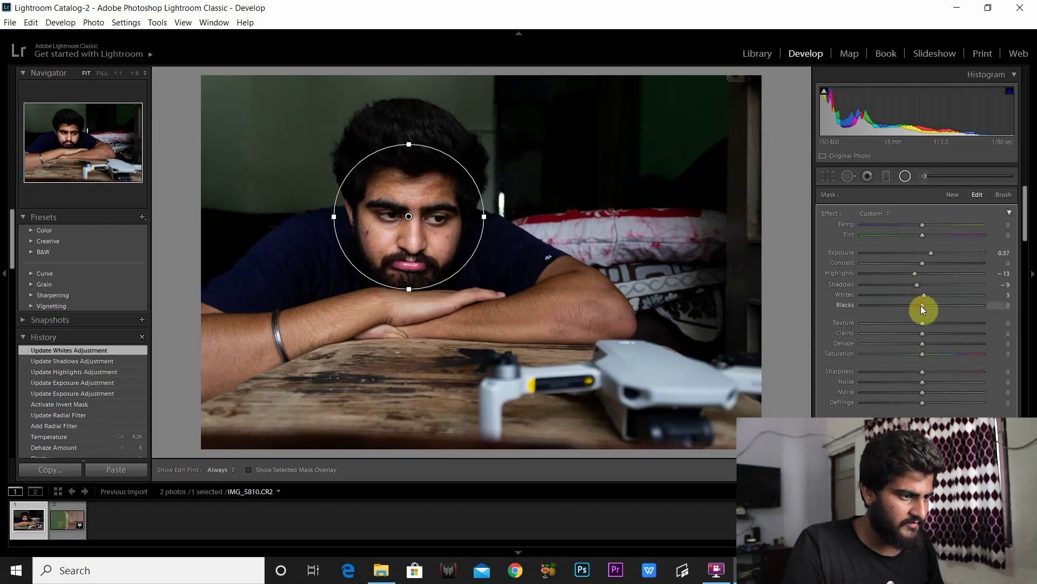
drag(916, 306, 915, 306)
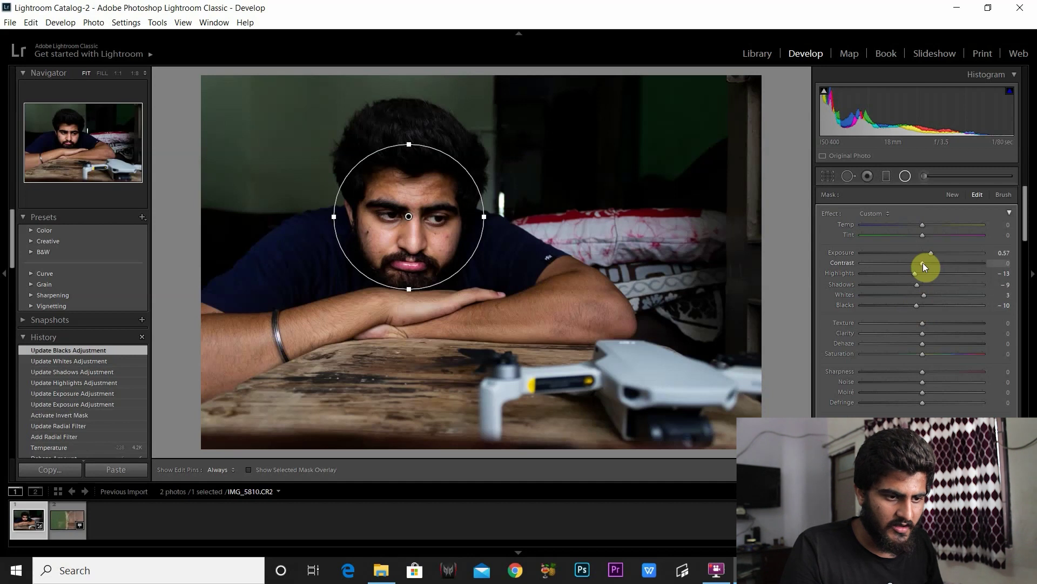
drag(925, 263, 932, 255)
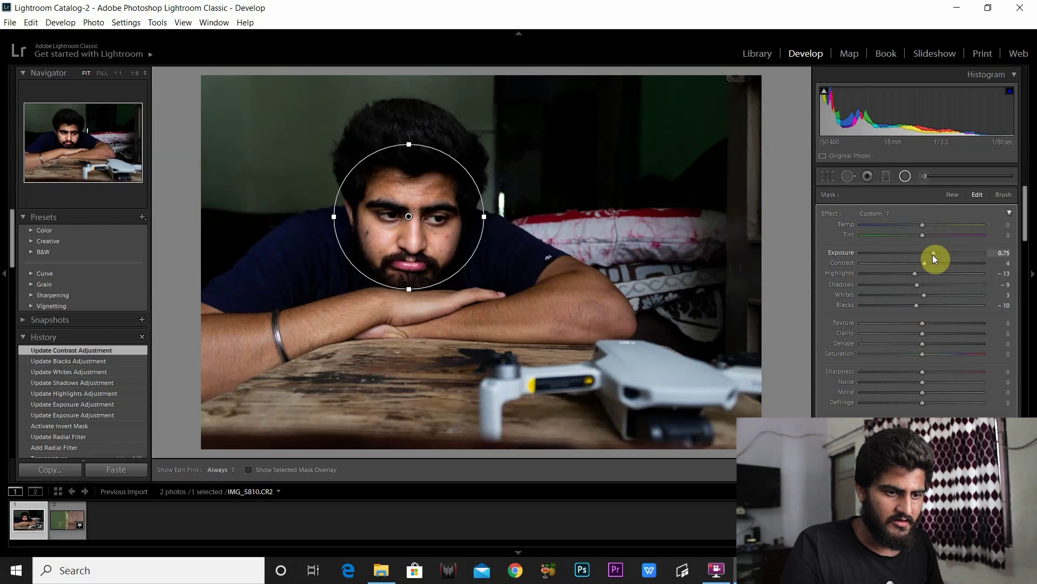
drag(932, 254, 932, 254)
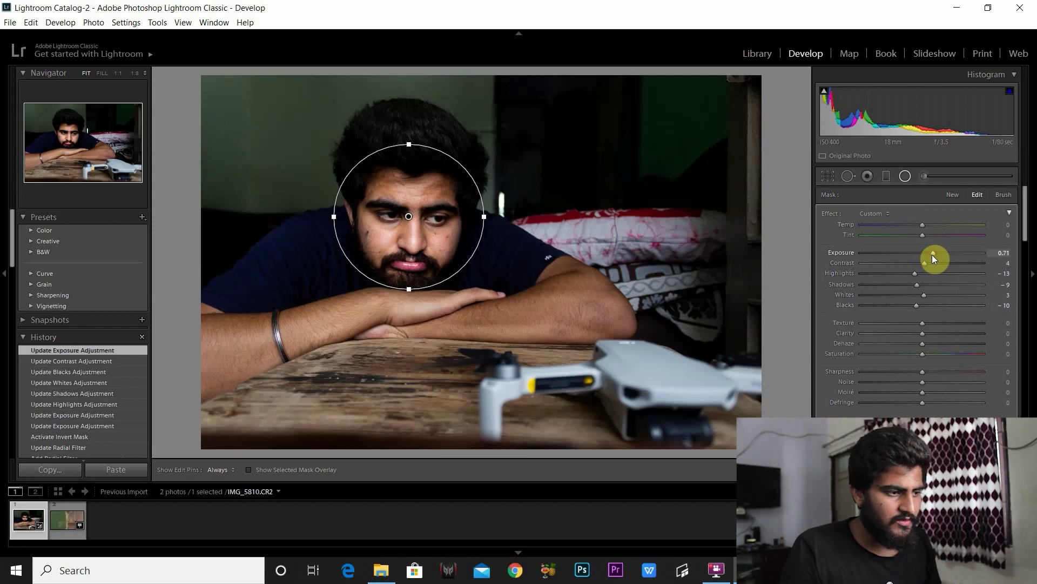
click(904, 177)
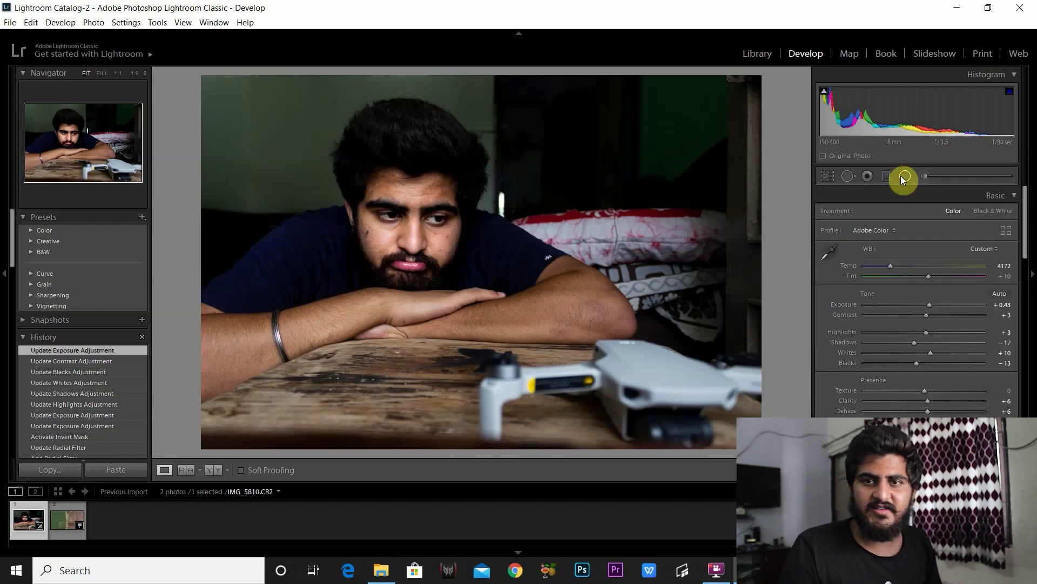
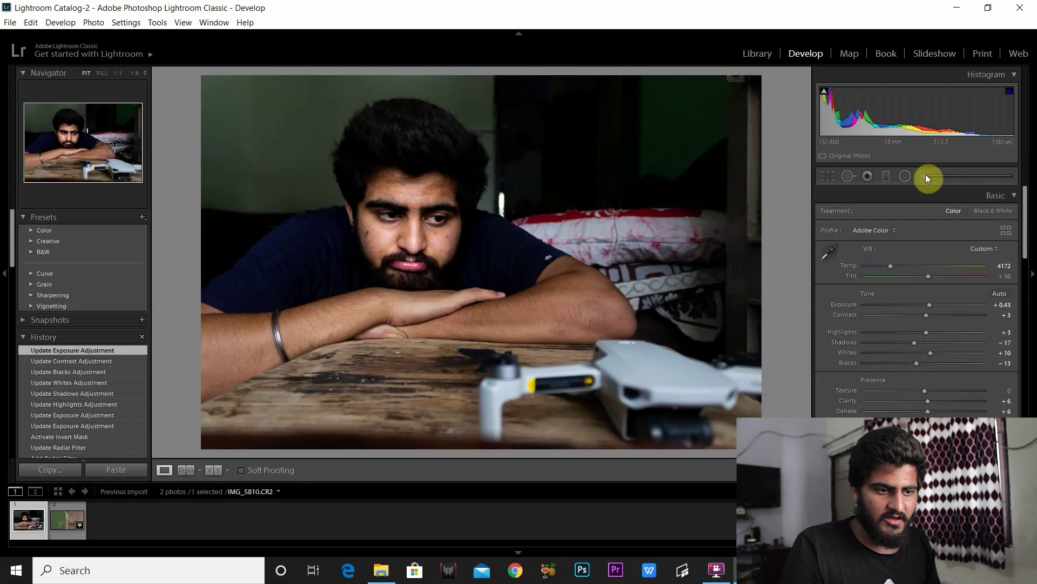
Paint an adjustment brush mask with the Burn (Darken) effect over the pillows and the background around the man.
click(926, 175)
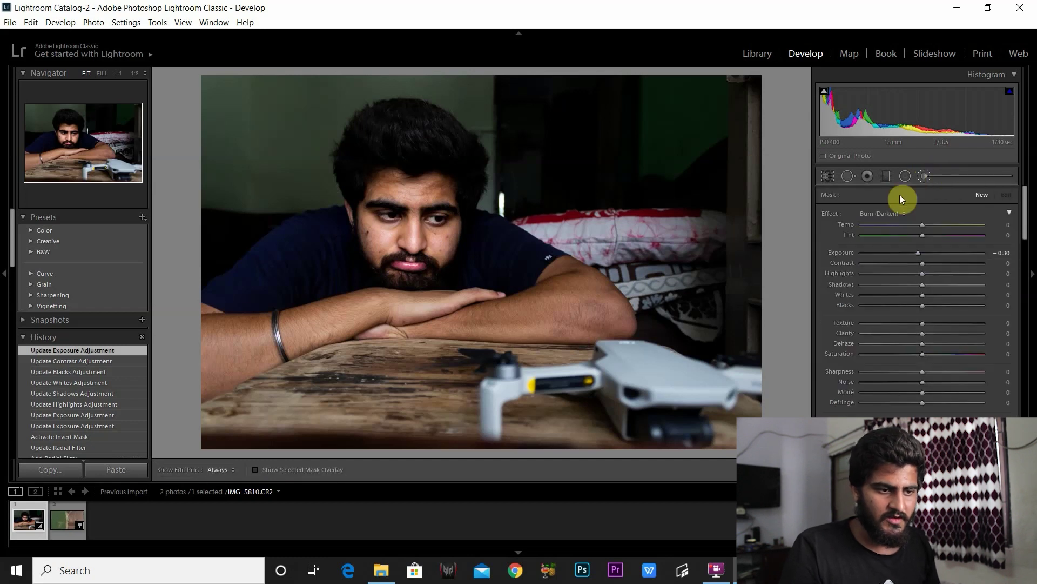
click(896, 211)
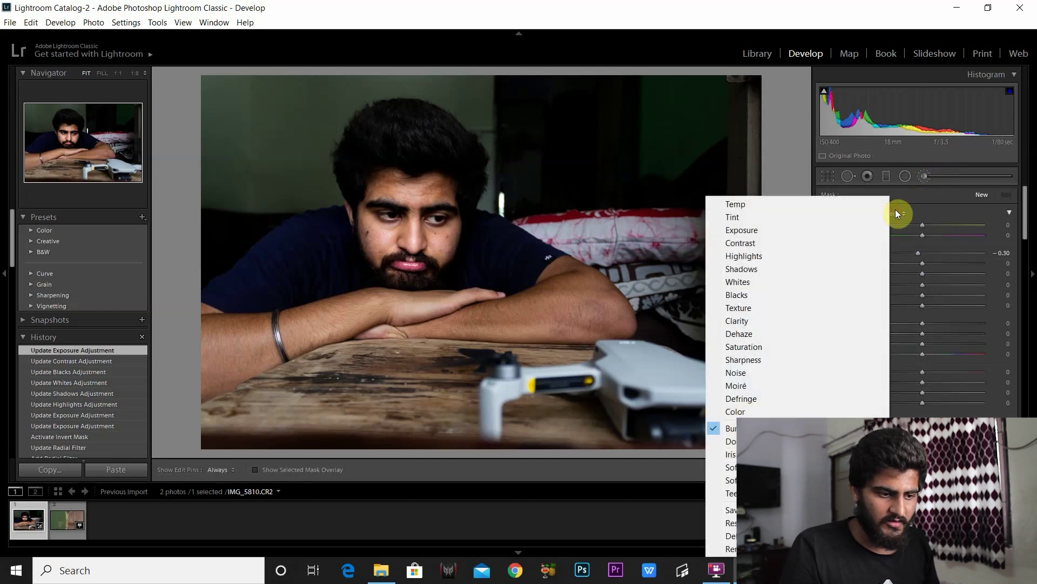
click(757, 427)
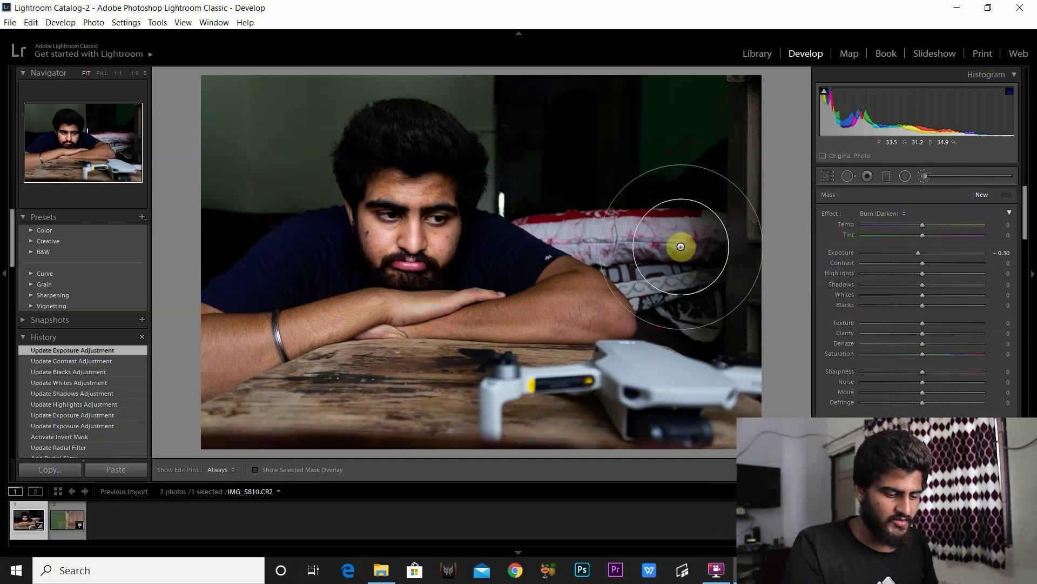
scroll(681, 247, down, 1)
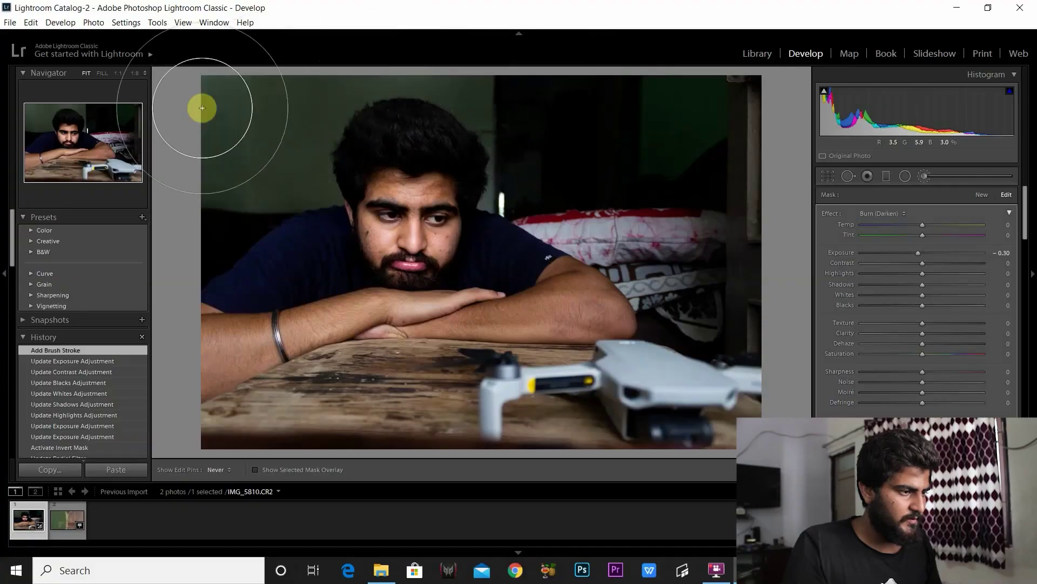
mouse_move(204, 105)
mouse_down()
mouse_move(180, 117)
mouse_move(218, 272)
mouse_move(277, 261)
mouse_move(232, 399)
mouse_move(313, 428)
mouse_move(514, 399)
mouse_move(319, 363)
mouse_move(553, 356)
mouse_move(670, 331)
mouse_move(627, 395)
mouse_move(763, 263)
mouse_move(646, 281)
mouse_move(577, 223)
mouse_move(574, 211)
mouse_move(621, 160)
mouse_move(605, 160)
mouse_move(598, 178)
mouse_move(632, 254)
mouse_move(640, 309)
mouse_move(595, 430)
mouse_move(671, 417)
mouse_move(442, 424)
mouse_move(181, 413)
mouse_move(174, 396)
mouse_move(374, 373)
mouse_move(187, 336)
mouse_move(211, 197)
mouse_move(285, 39)
mouse_move(216, 98)
mouse_move(302, 35)
mouse_move(630, 20)
mouse_move(664, 127)
mouse_move(628, 194)
mouse_move(656, 386)
mouse_move(579, 450)
mouse_move(798, 414)
mouse_move(189, 439)
mouse_move(225, 415)
mouse_move(490, 424)
mouse_move(210, 440)
mouse_move(398, 385)
mouse_move(934, 288)
mouse_up()
key(h)
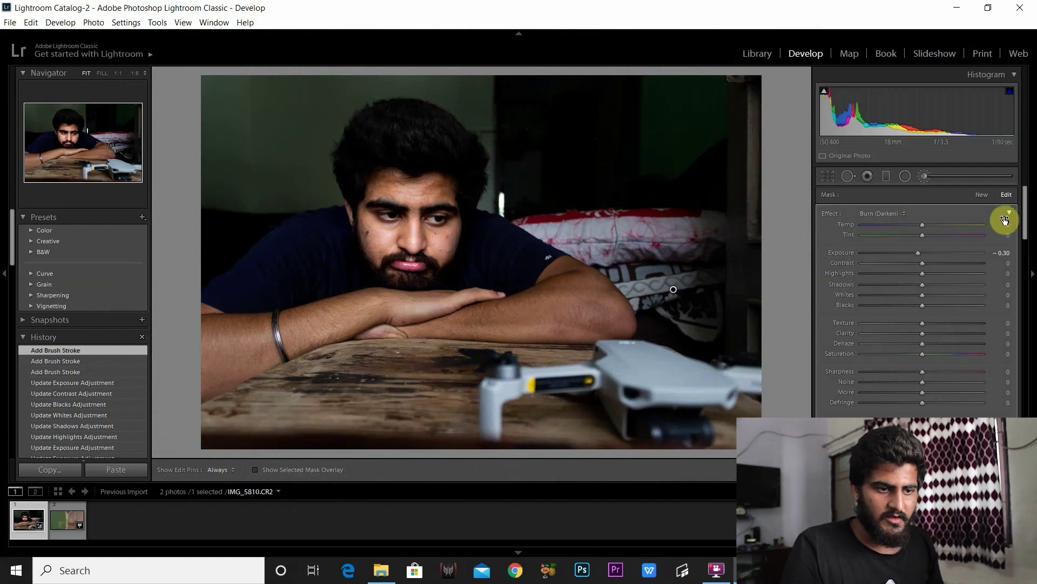
Add two more Burn (Darken) brush masks, starting one above the pillows and the other in the upper background.
click(983, 194)
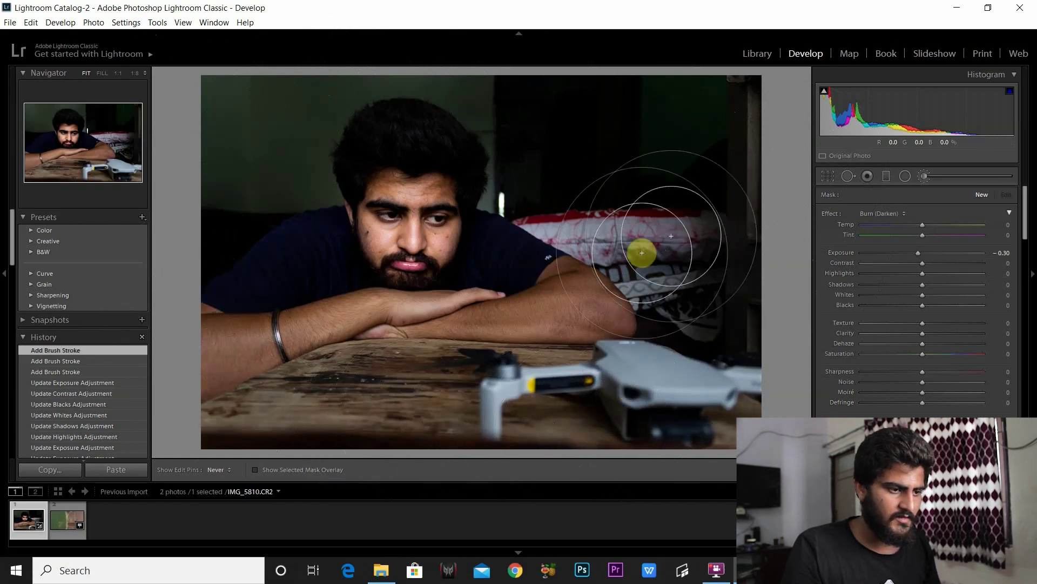
mouse_move(647, 215)
mouse_down()
mouse_move(546, 314)
mouse_move(592, 148)
mouse_move(686, 145)
mouse_up()
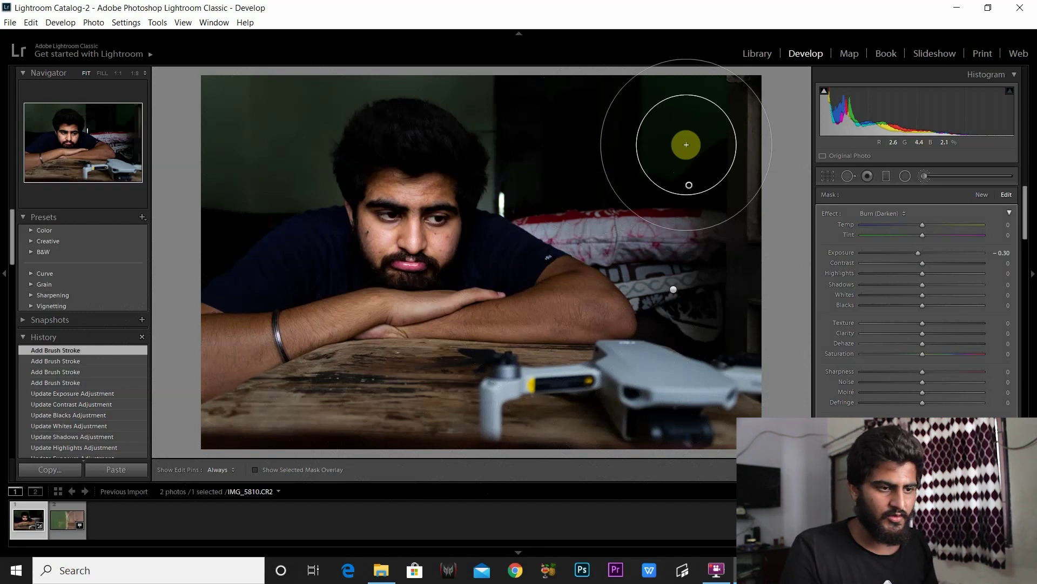
click(982, 194)
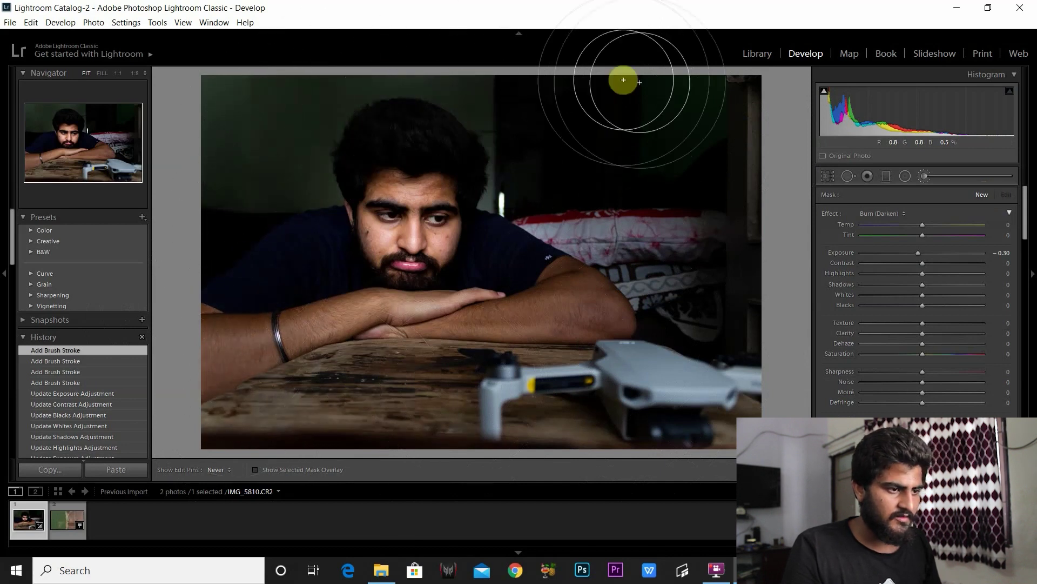
mouse_move(616, 102)
mouse_down()
mouse_move(639, 239)
mouse_move(548, 374)
mouse_up()
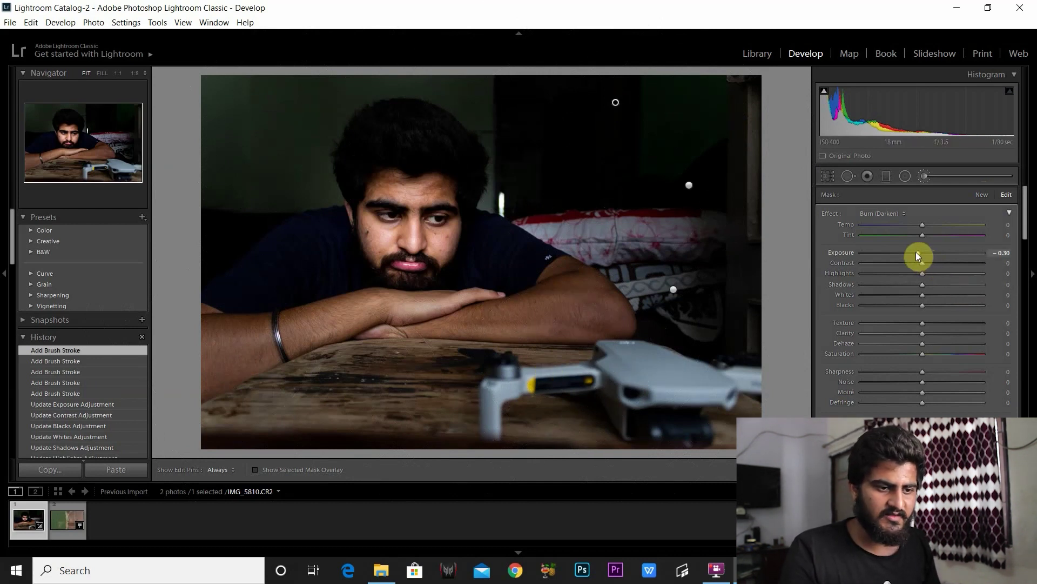
Reduce the darkening of the newest brush mask by setting its Exposure to −0.11, and close the brush.
drag(915, 252, 916, 252)
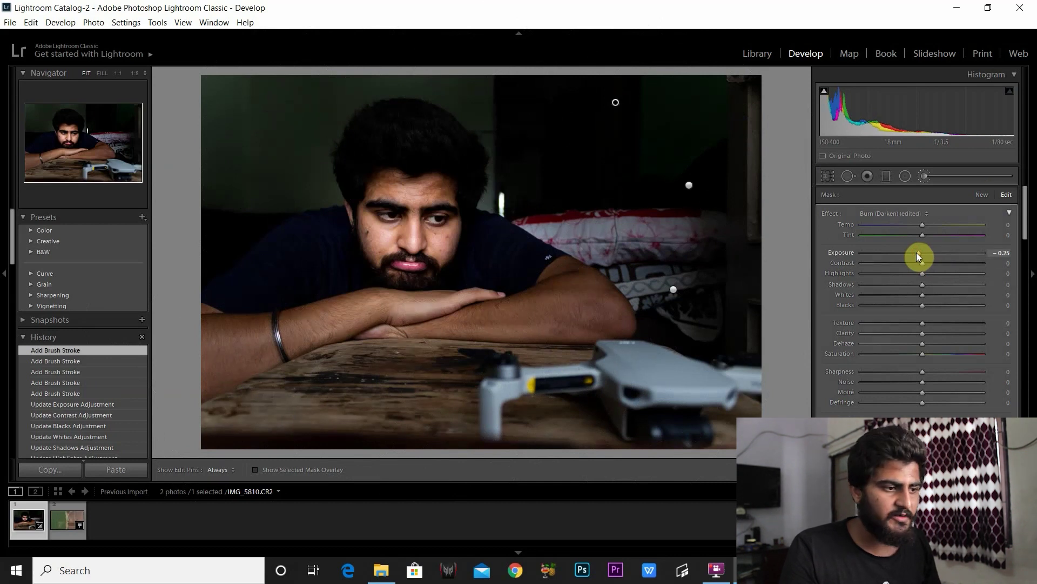
drag(916, 253, 919, 253)
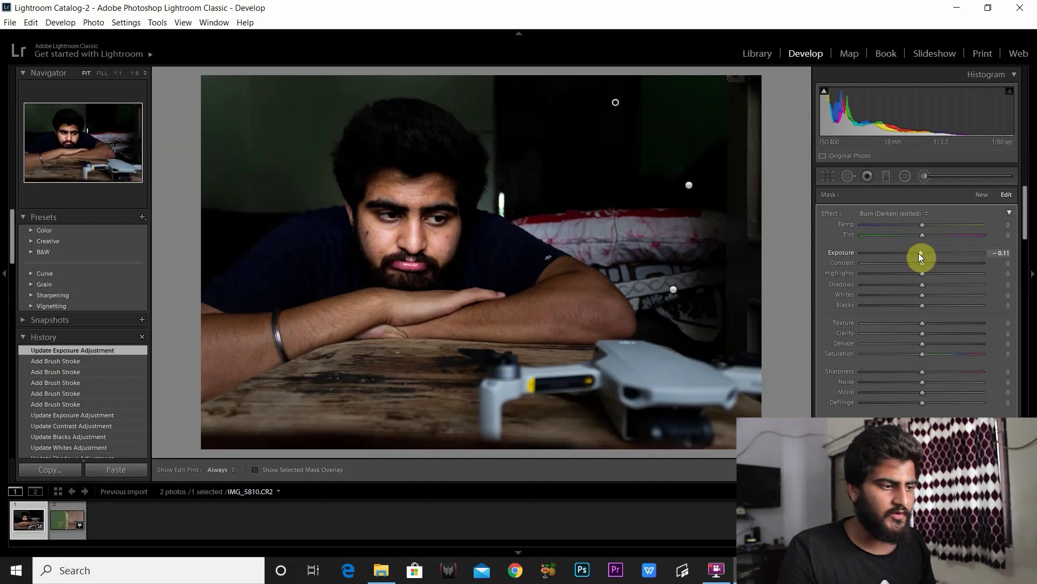
key(k)
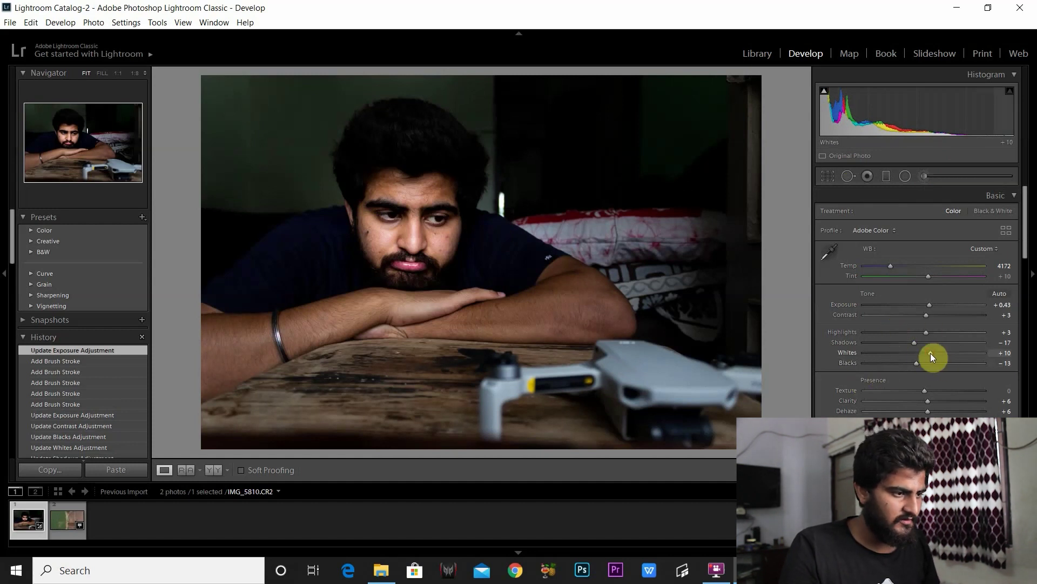
Lower the whole photo's Whites to −14 and Highlights to −15.
drag(923, 352, 916, 333)
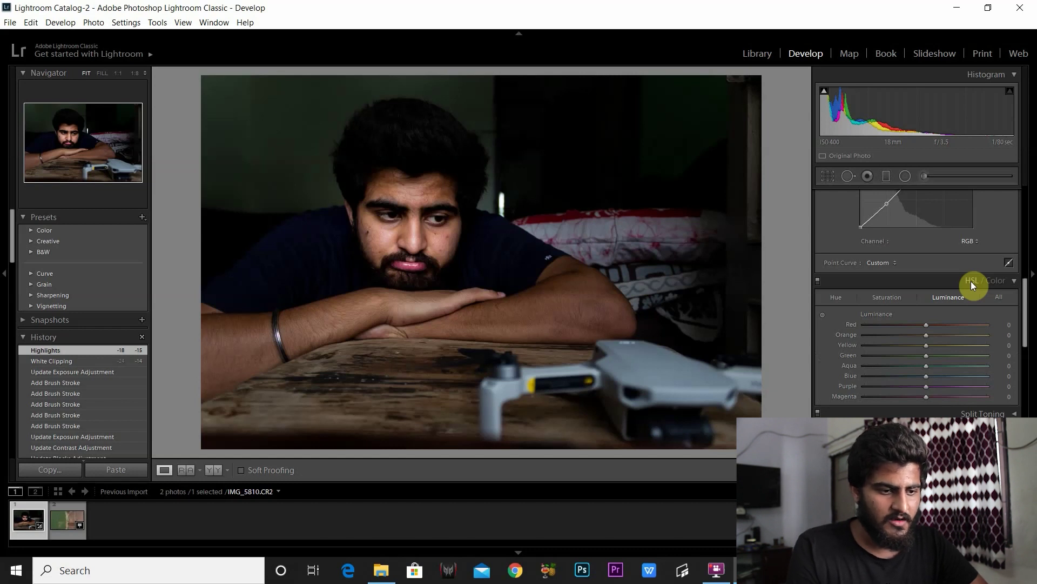
Show the HSL adjustments by colour, and set Orange to Hue −1, Saturation +5 and Luminance +22.
click(971, 281)
click(971, 281)
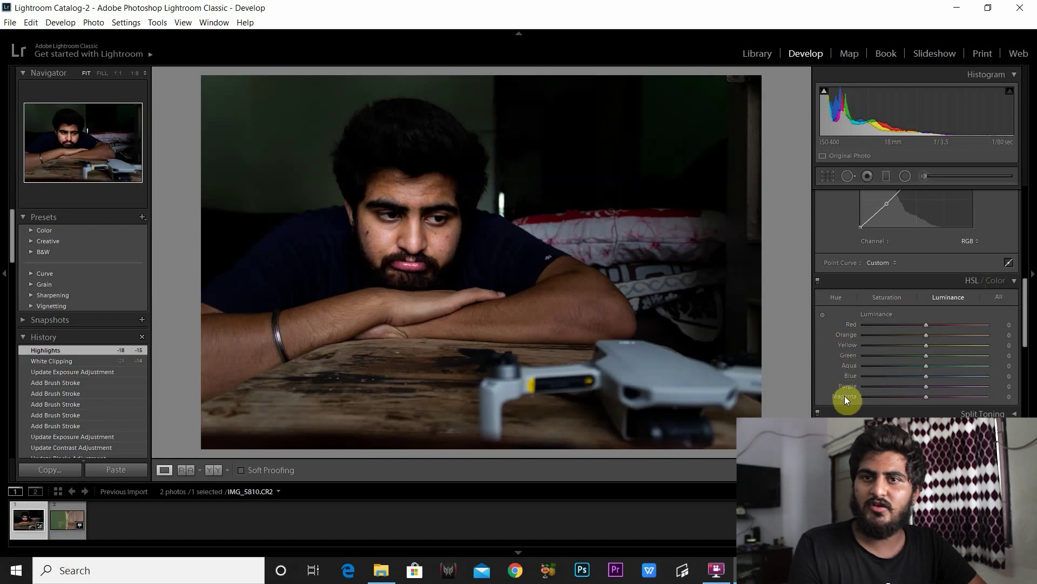
click(887, 297)
click(946, 297)
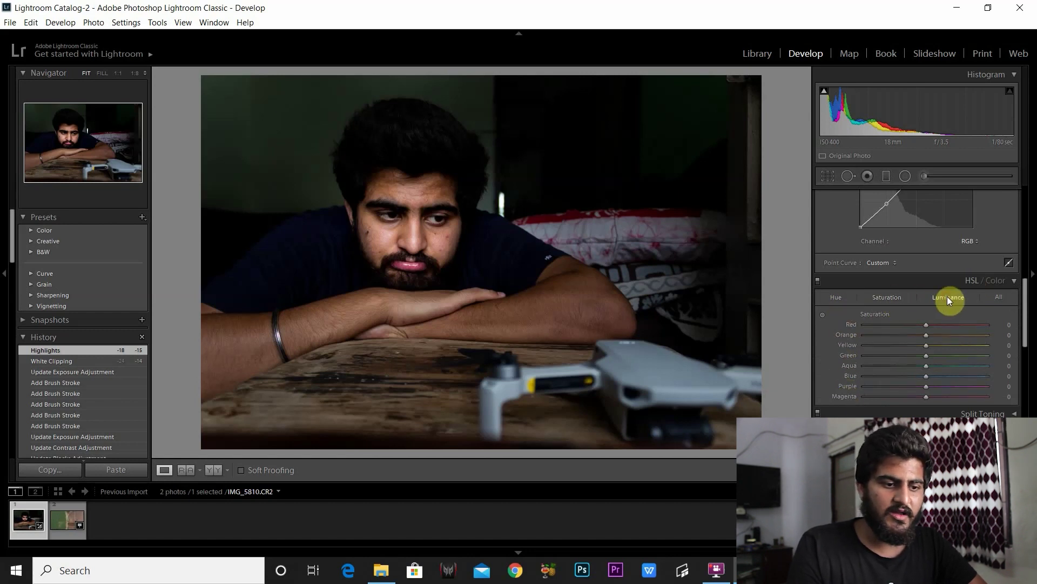
click(997, 281)
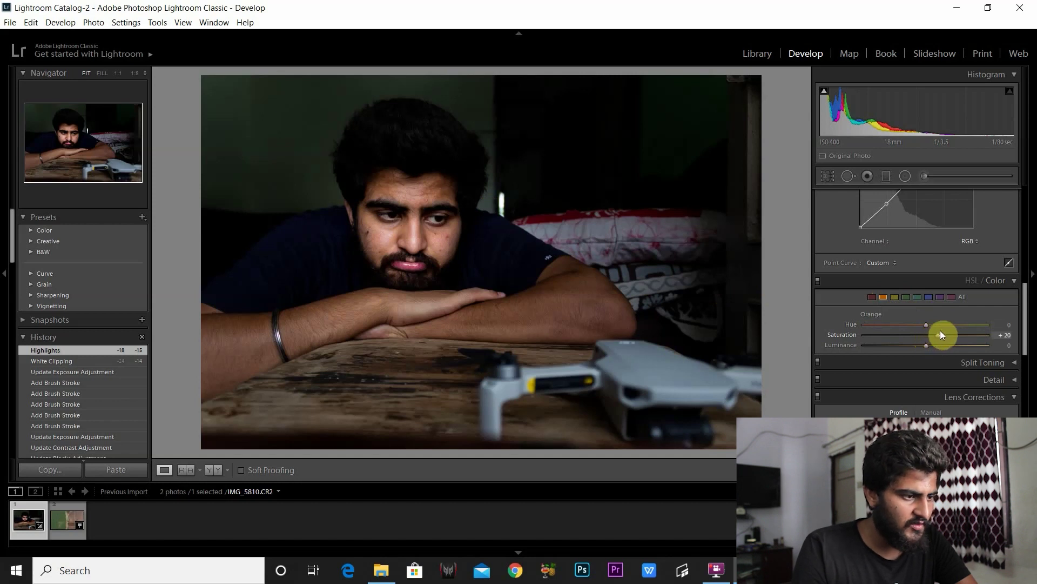
drag(957, 330, 900, 334)
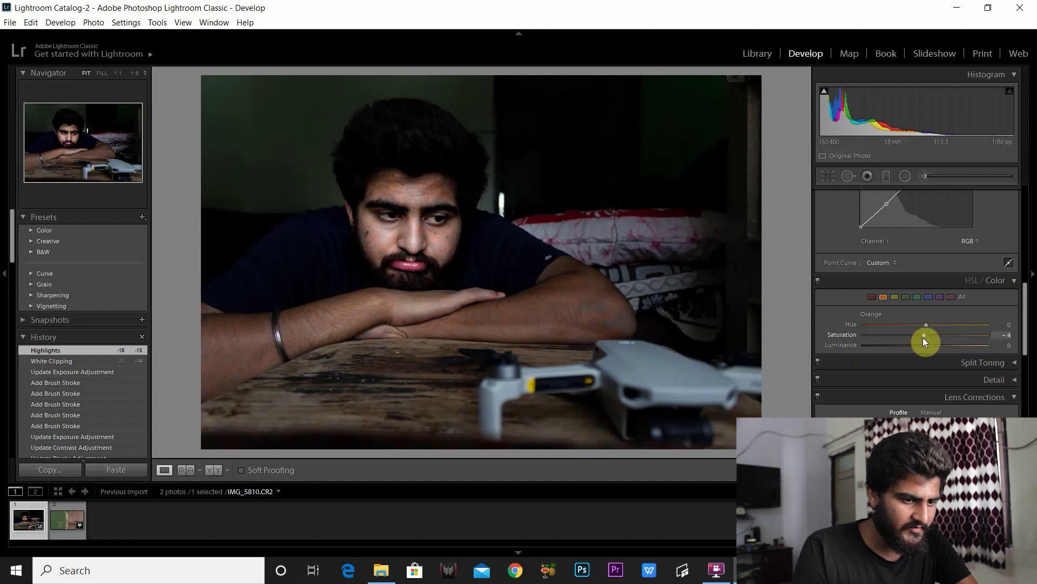
drag(935, 337, 935, 337)
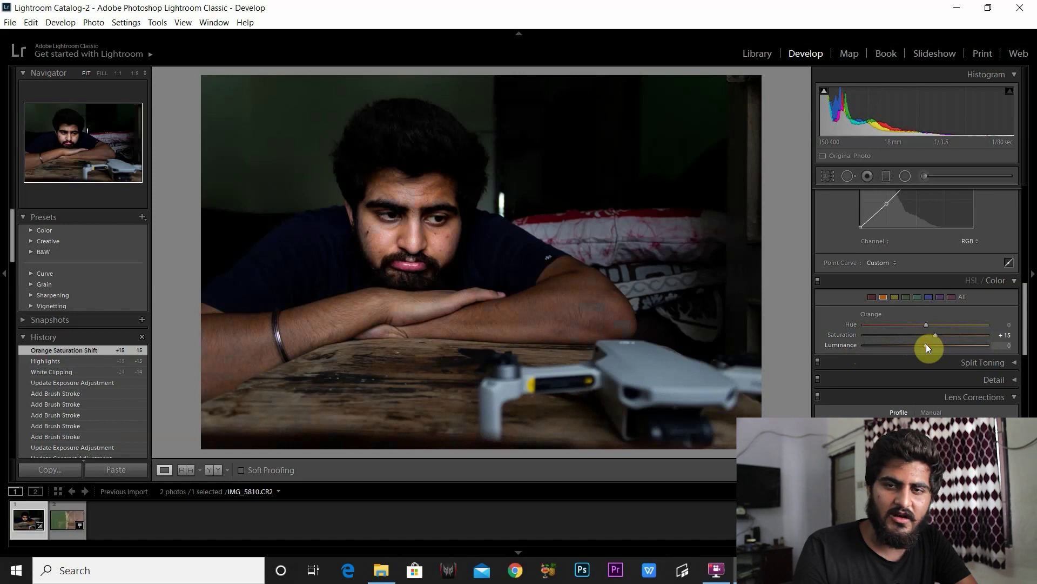
drag(928, 346, 938, 345)
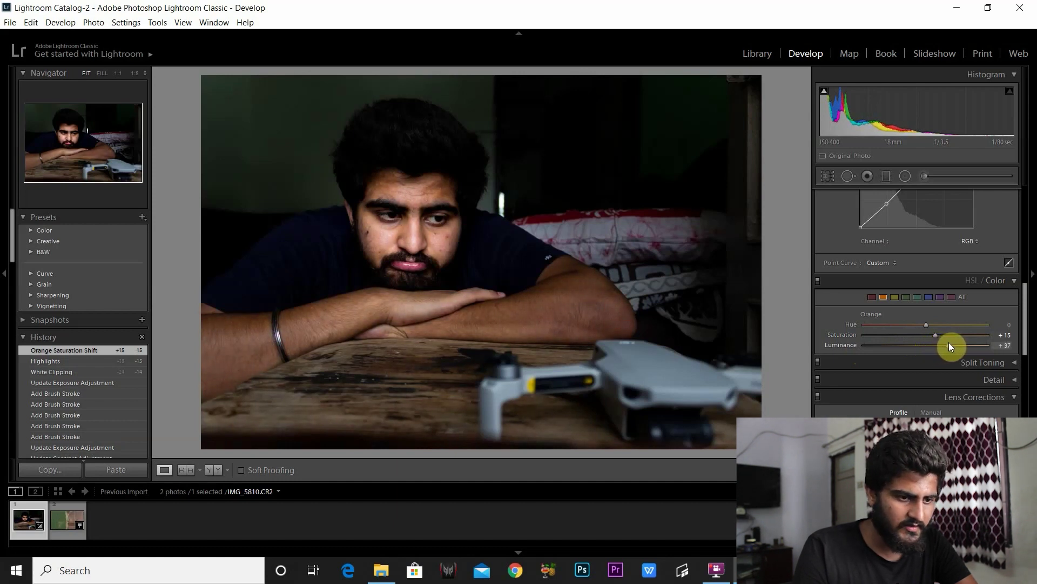
drag(952, 342, 924, 329)
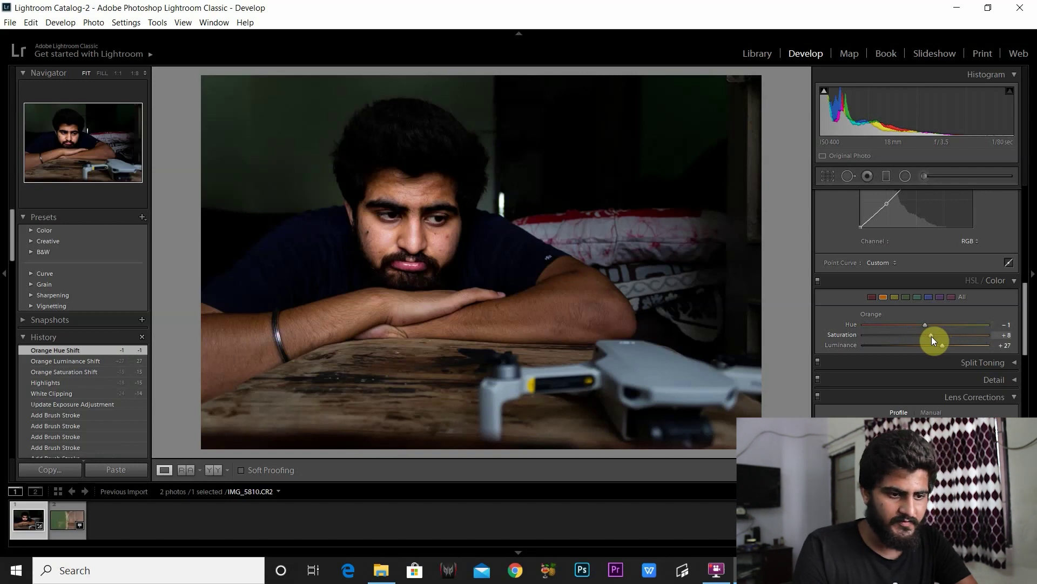
drag(930, 336, 938, 344)
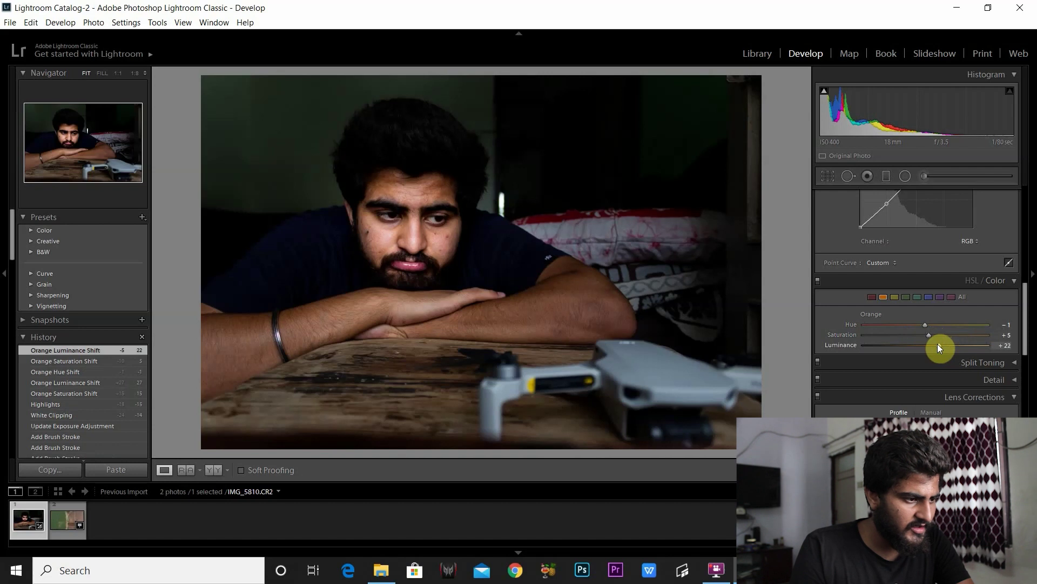
Set the Red colour's Saturation to +3 and its Hue to +19.
click(873, 296)
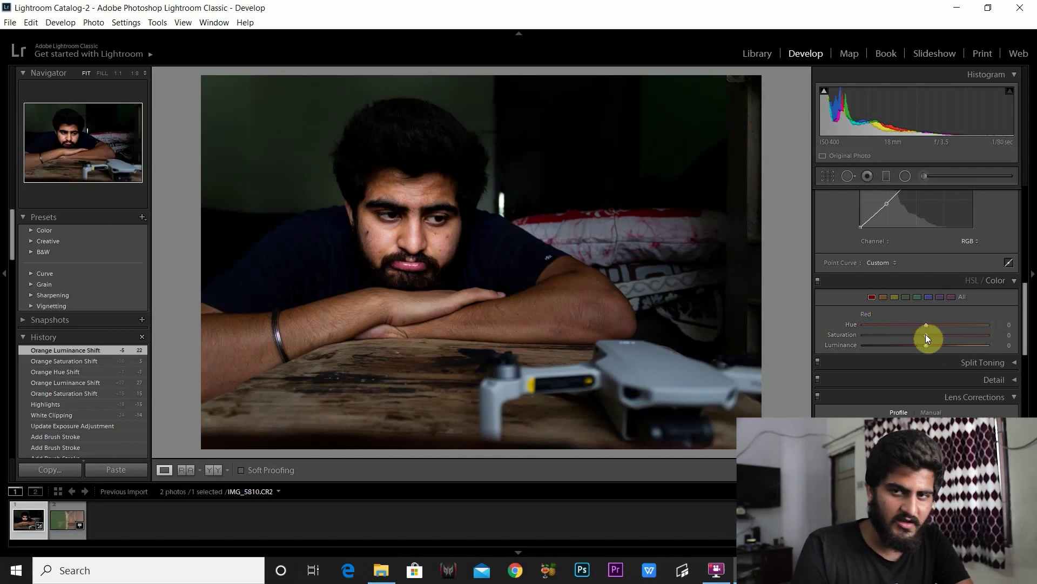
mouse_move(925, 335)
mouse_down()
mouse_move(922, 326)
mouse_move(938, 325)
mouse_up()
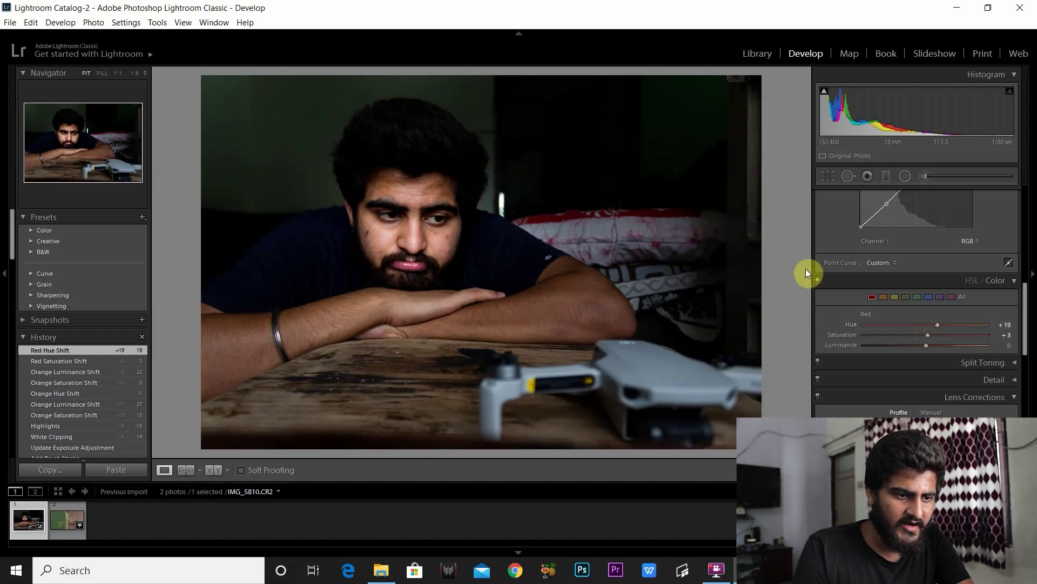
Fade the RGB tone curve by lowering its white endpoint and raising its black endpoint slightly.
drag(1027, 311, 1028, 273)
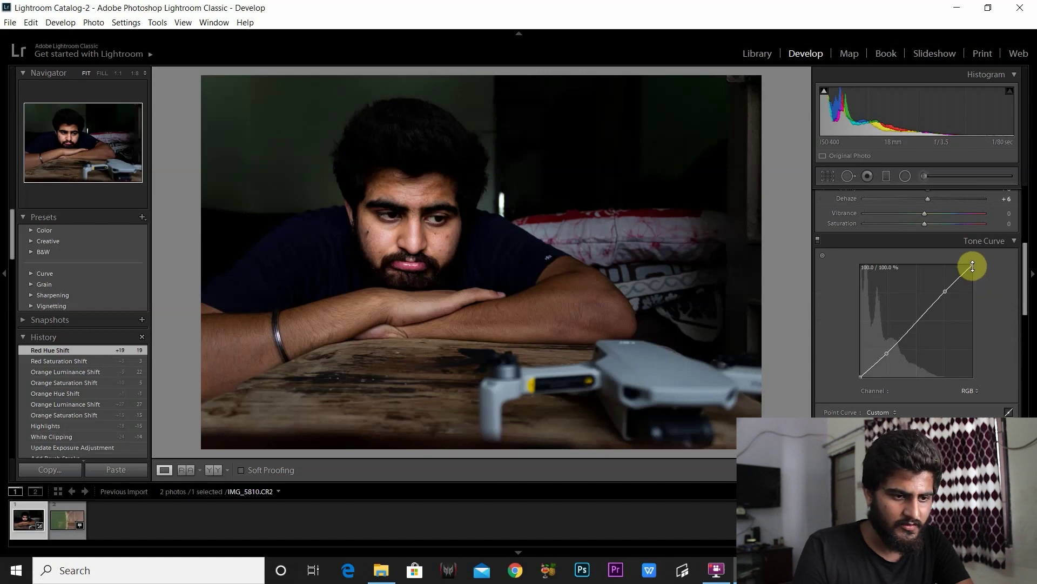
drag(973, 266, 972, 278)
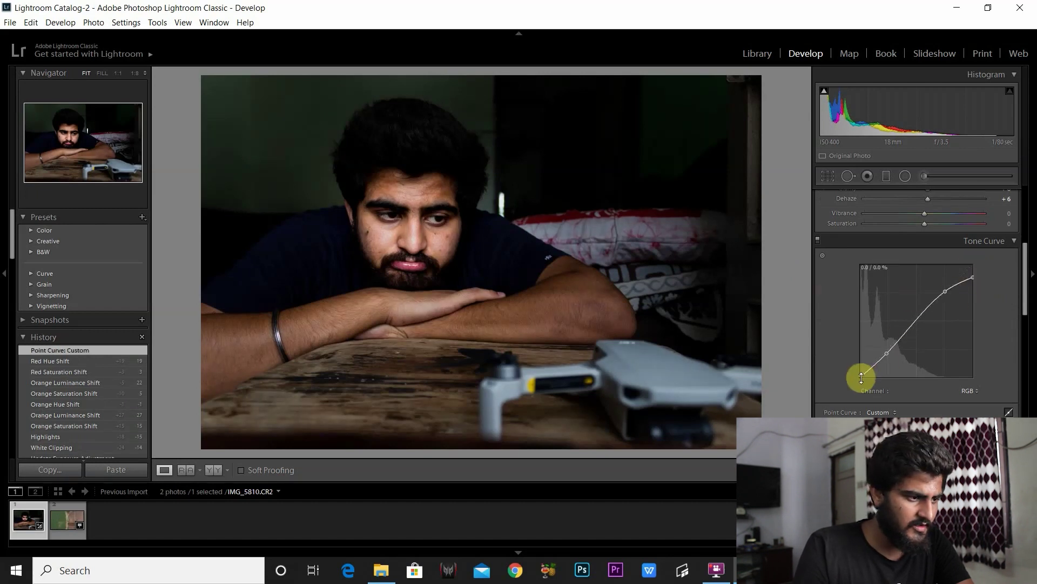
drag(861, 378, 859, 367)
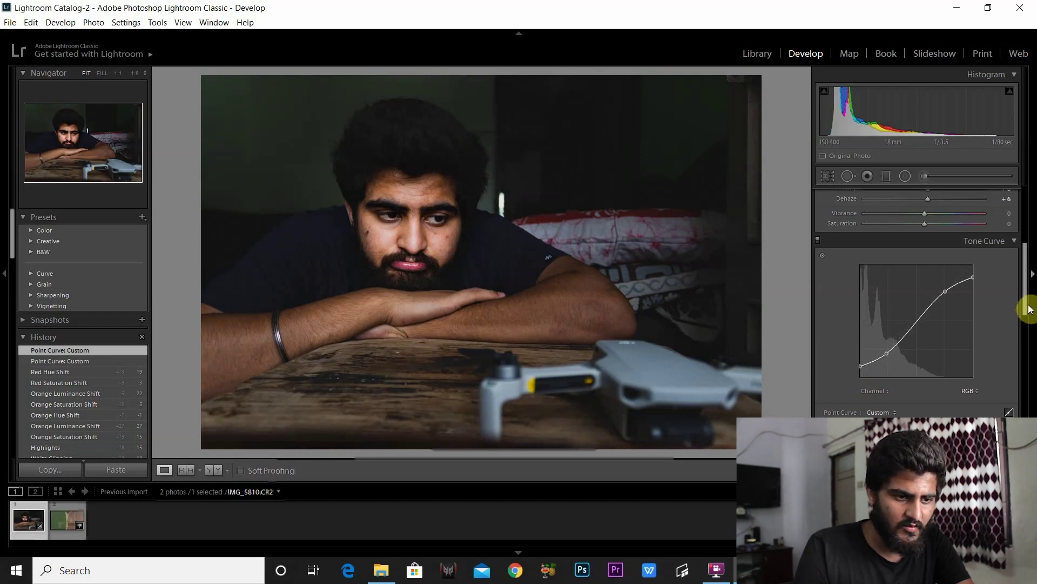
Set the portrait's overall Exposure to +0.33.
drag(1028, 308, 1026, 244)
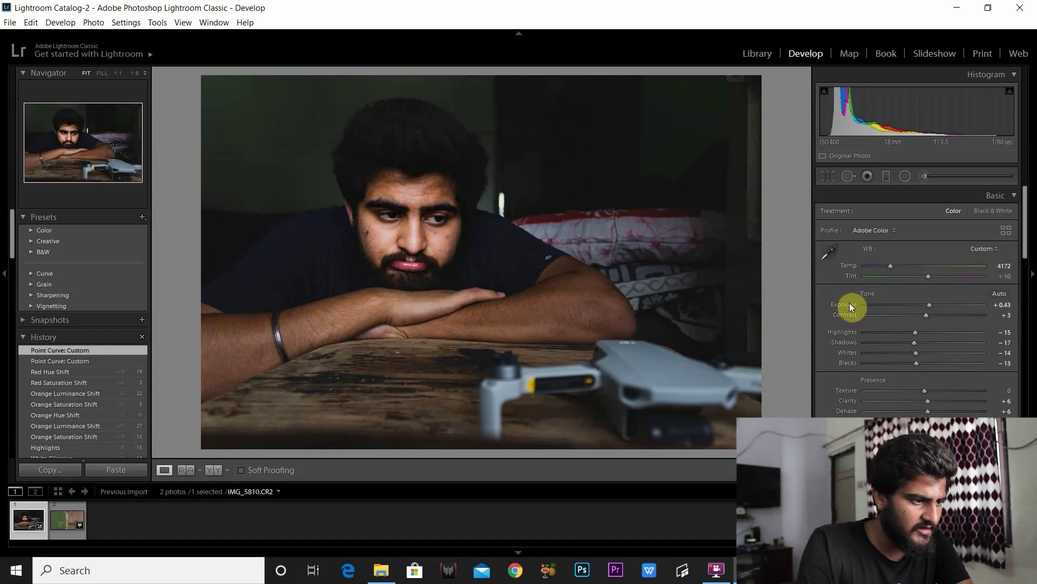
mouse_move(850, 303)
key(minus)
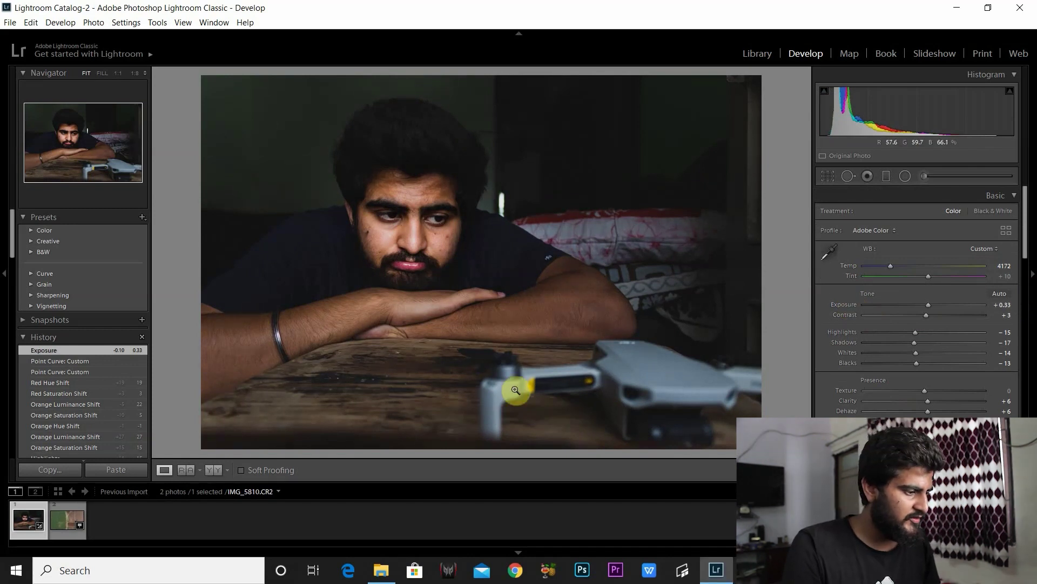
Open the aerial field photo DJI_0349.JPG for editing.
click(59, 525)
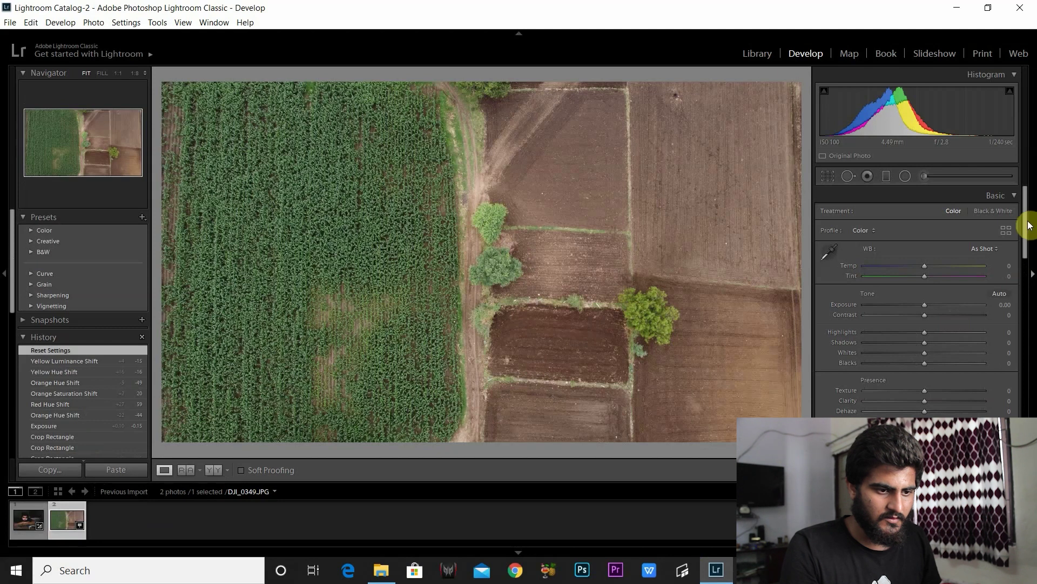
Turn on chromatic aberration removal and lens profile corrections for the aerial field photo.
drag(1028, 232, 1026, 359)
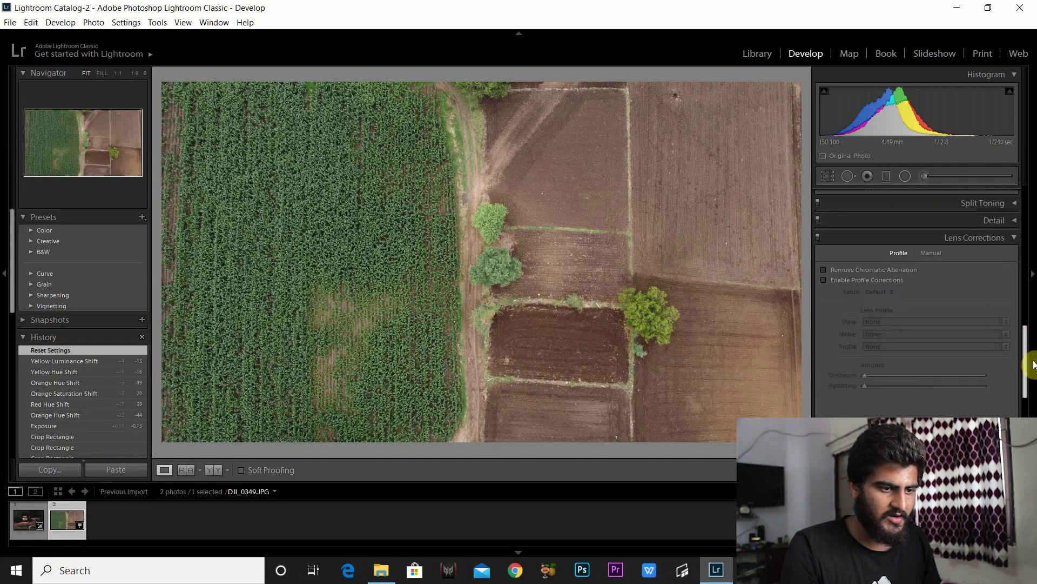
click(854, 265)
click(841, 278)
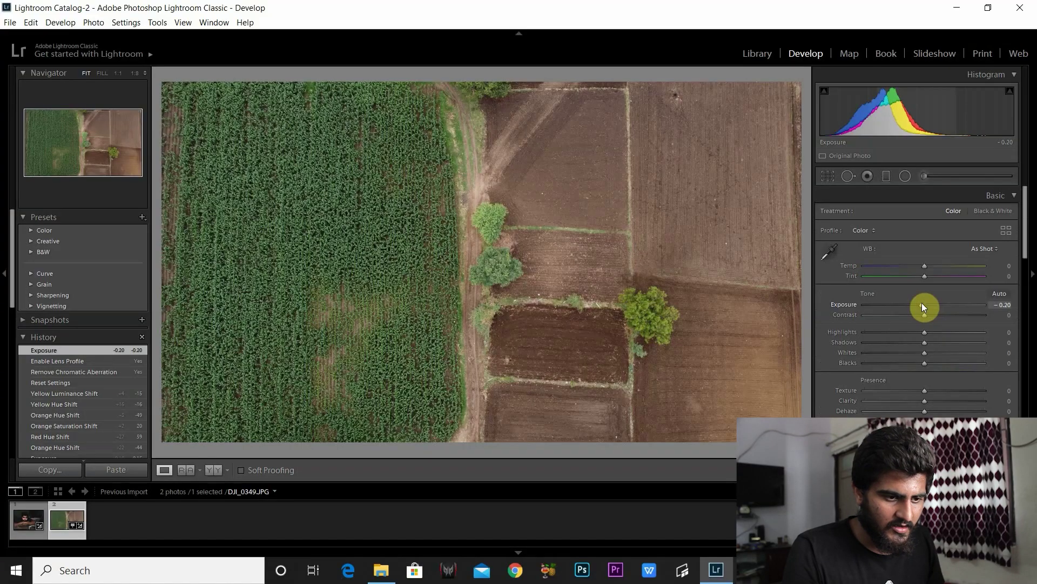
Set the aerial photo's Highlights to +9, Shadows to -13, Whites to +10, Blacks to -18 and Contrast to +4.
drag(924, 336, 914, 362)
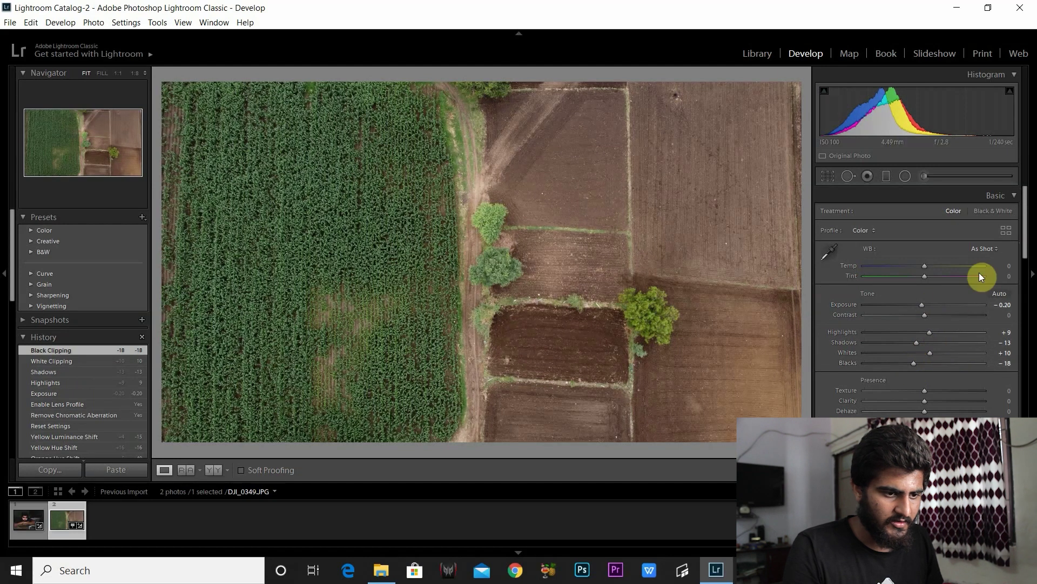
drag(924, 317, 925, 315)
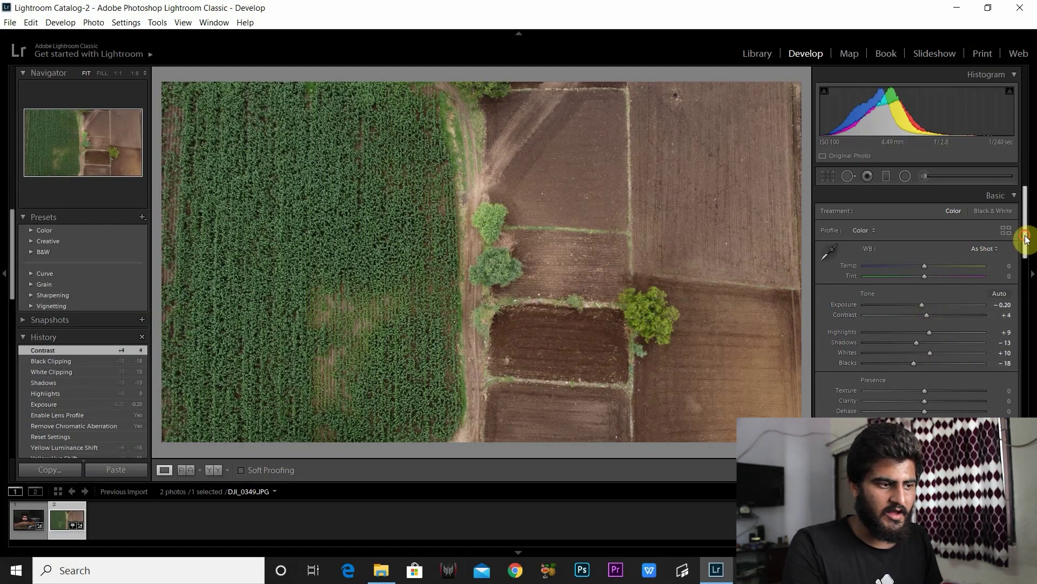
Add a highlight point to the RGB tone curve and a shadow point pulled slightly below the diagonal.
drag(1025, 243, 1027, 256)
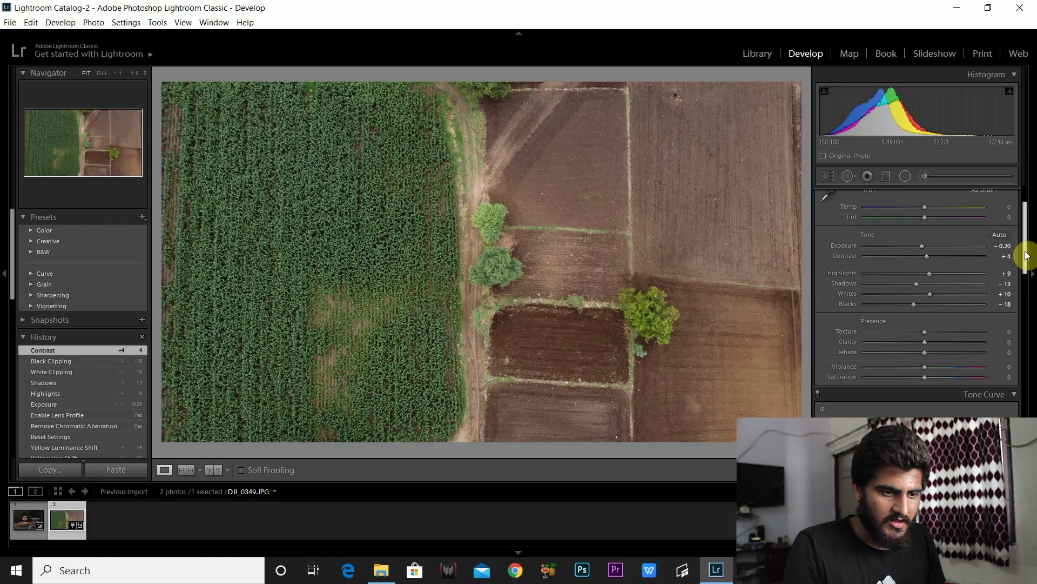
drag(1026, 258, 1028, 294)
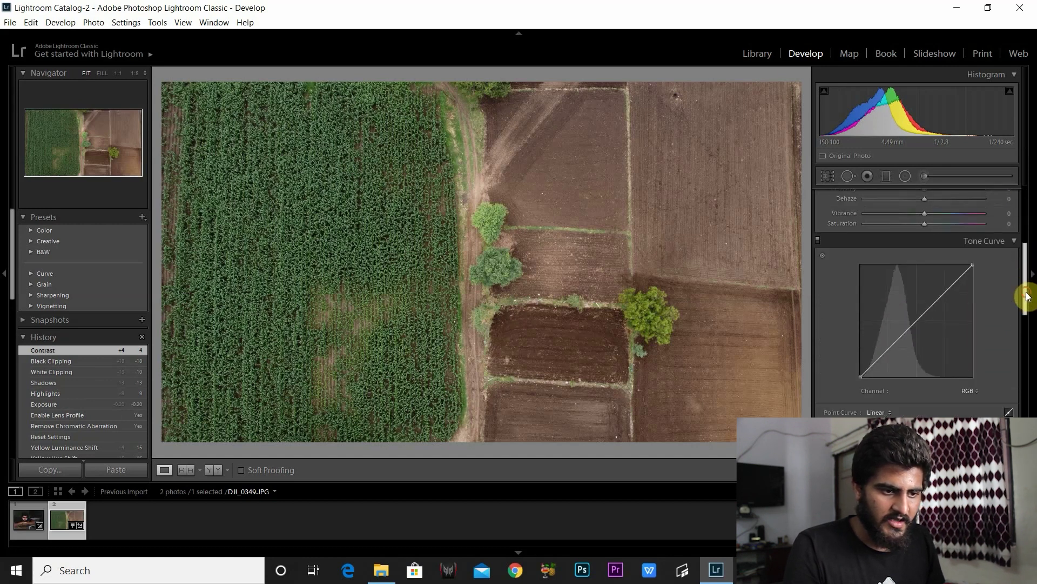
drag(945, 294, 945, 289)
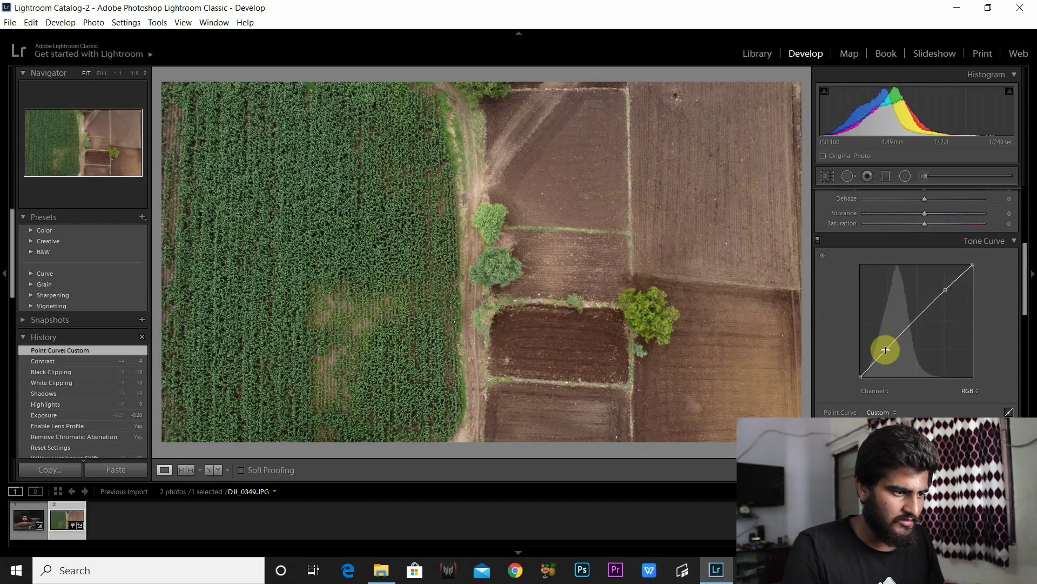
drag(887, 350, 886, 354)
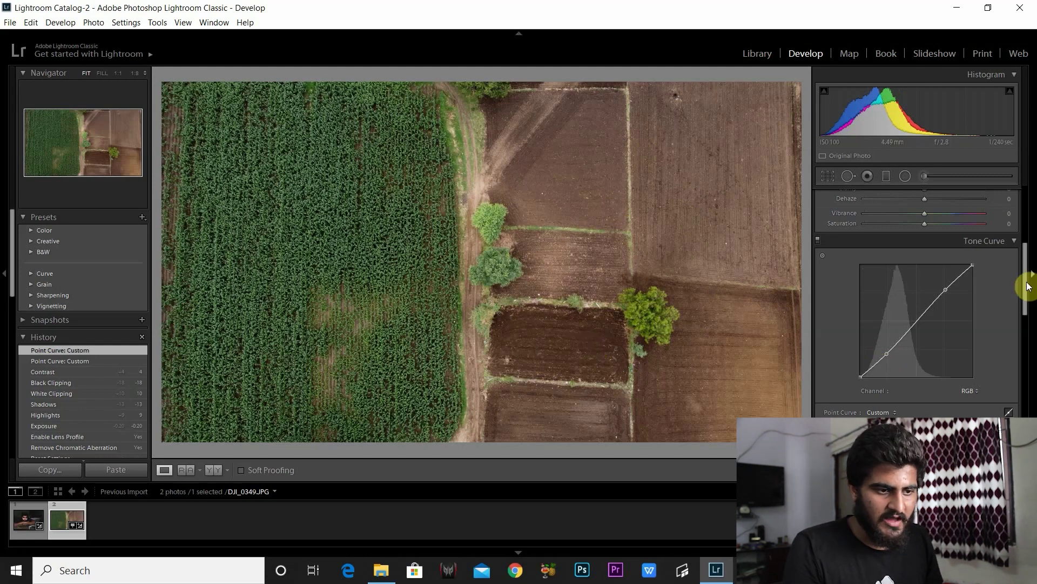
Set the aerial photo's Clarity to +14 and Dehaze to +13.
drag(1028, 286, 1027, 260)
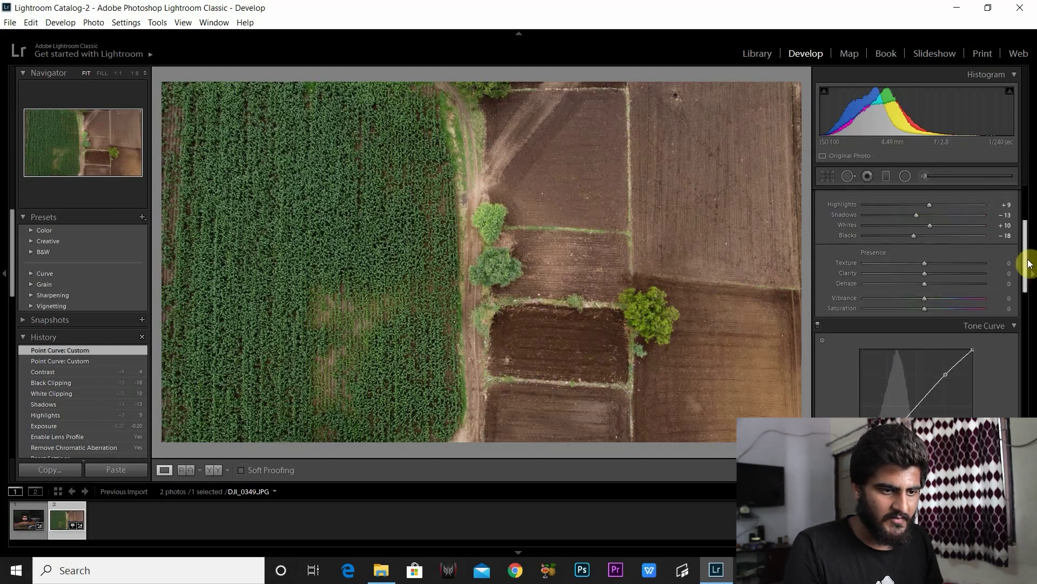
click(926, 275)
drag(926, 275, 935, 274)
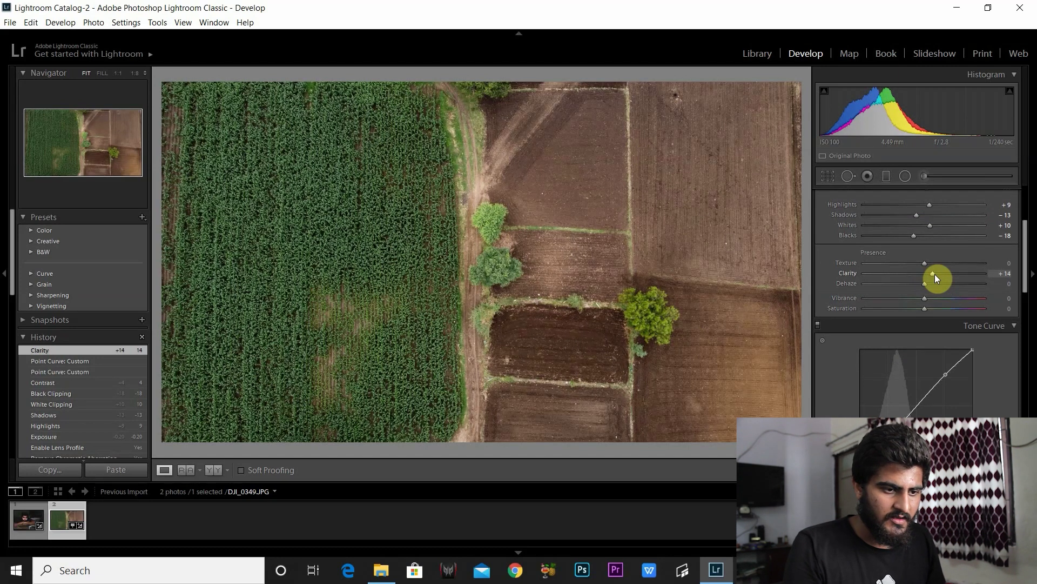
drag(925, 287, 933, 287)
Set the Green colour's Saturation to +52, Luminance to -7 and Hue to +11.
drag(1022, 278, 1021, 319)
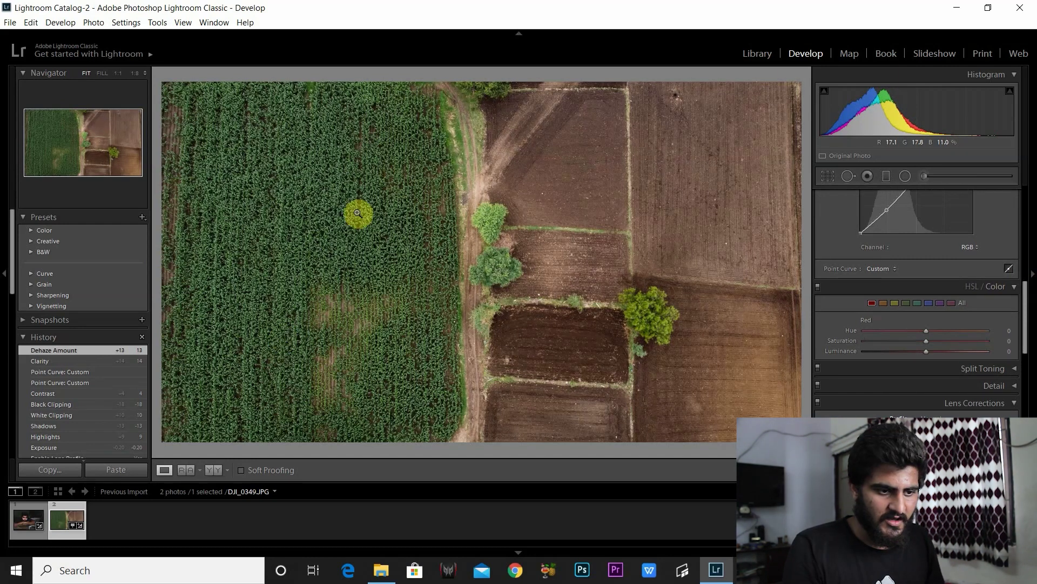
click(908, 303)
drag(928, 341, 961, 342)
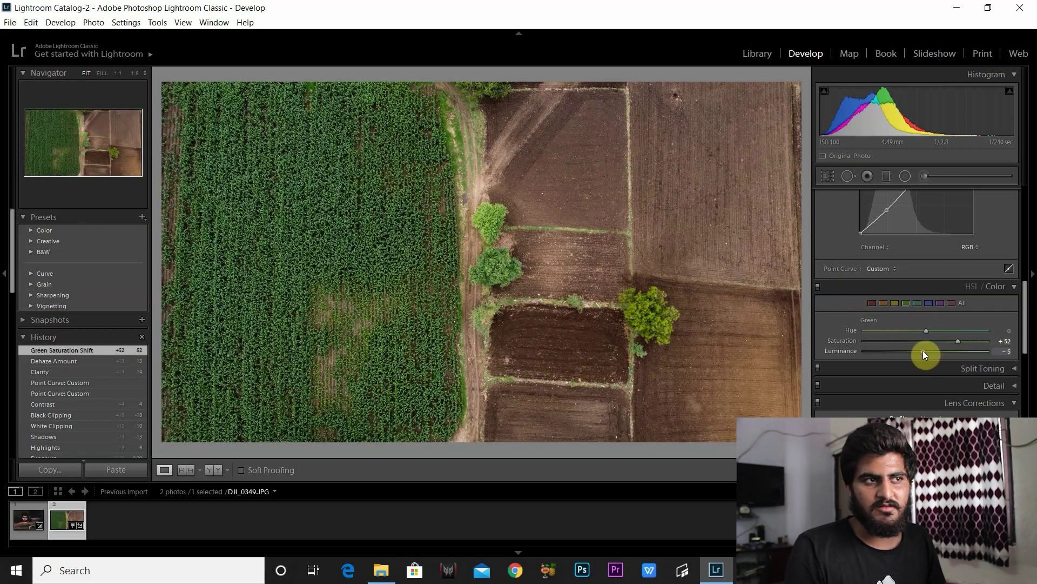
drag(921, 350, 922, 350)
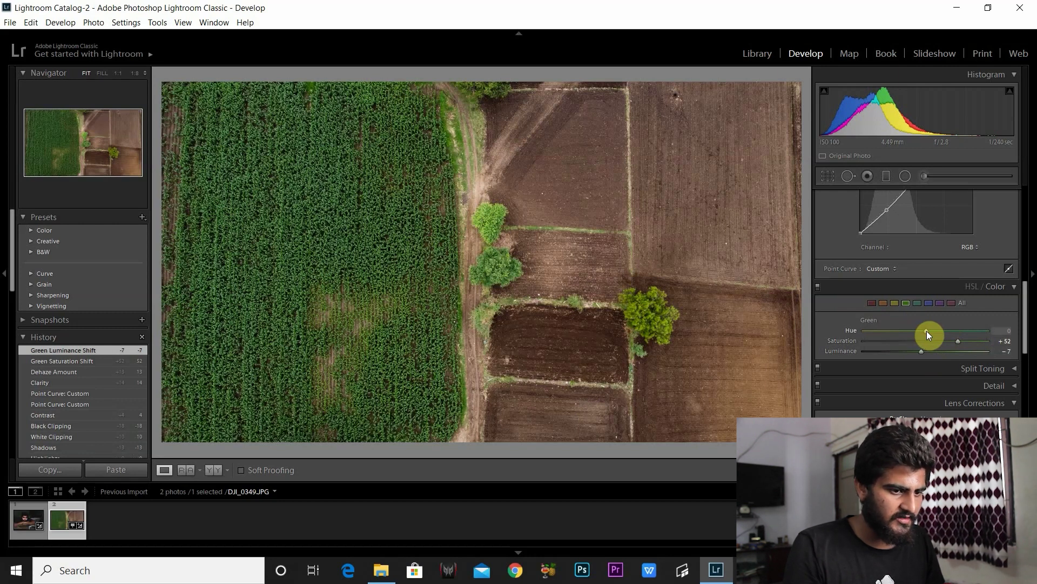
drag(928, 331, 931, 331)
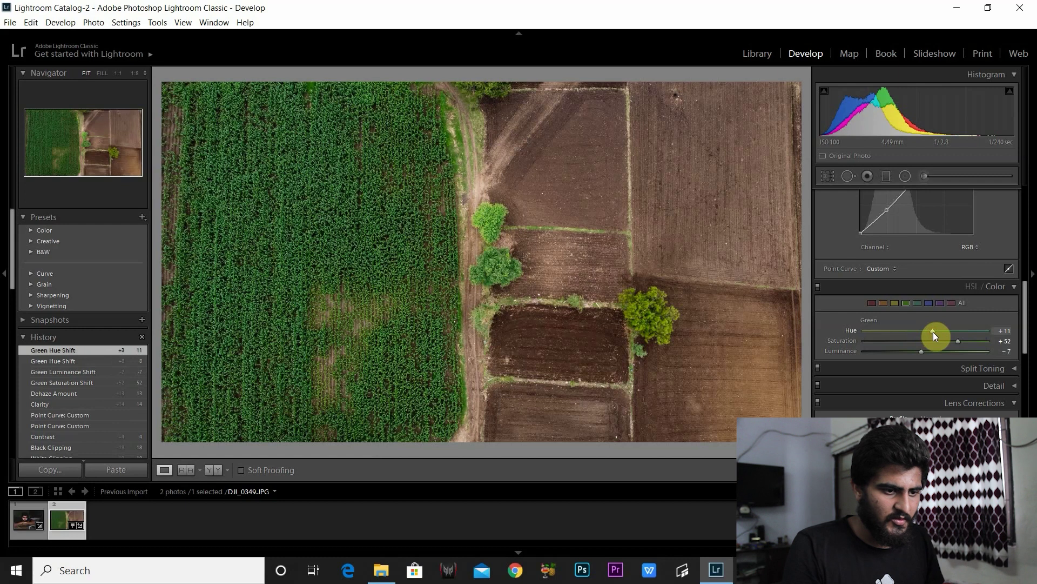
Set the Orange colour's Saturation to +64, Luminance to -19 and Hue to -10.
click(884, 304)
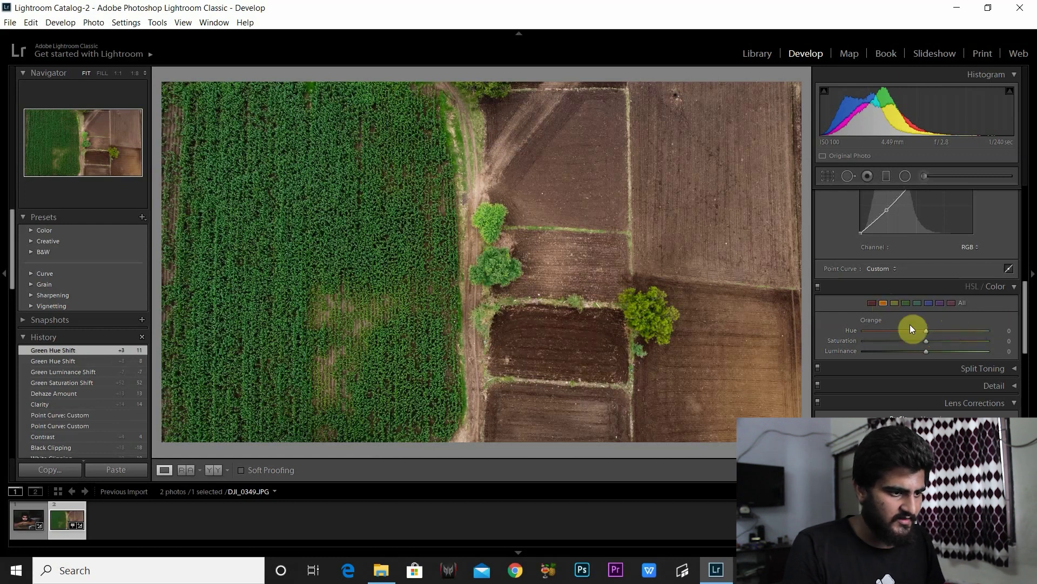
drag(926, 344, 965, 343)
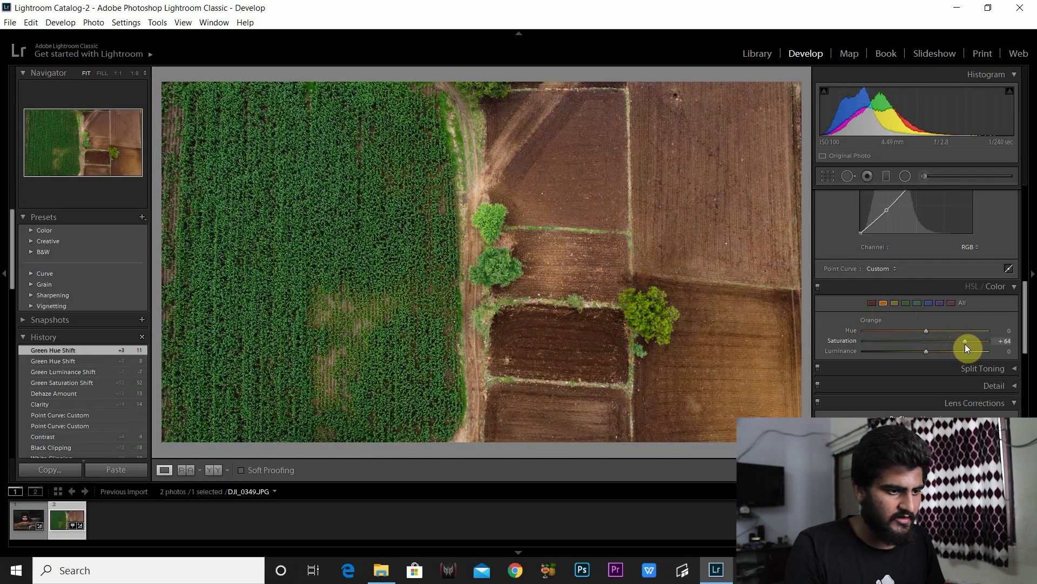
drag(965, 343, 965, 344)
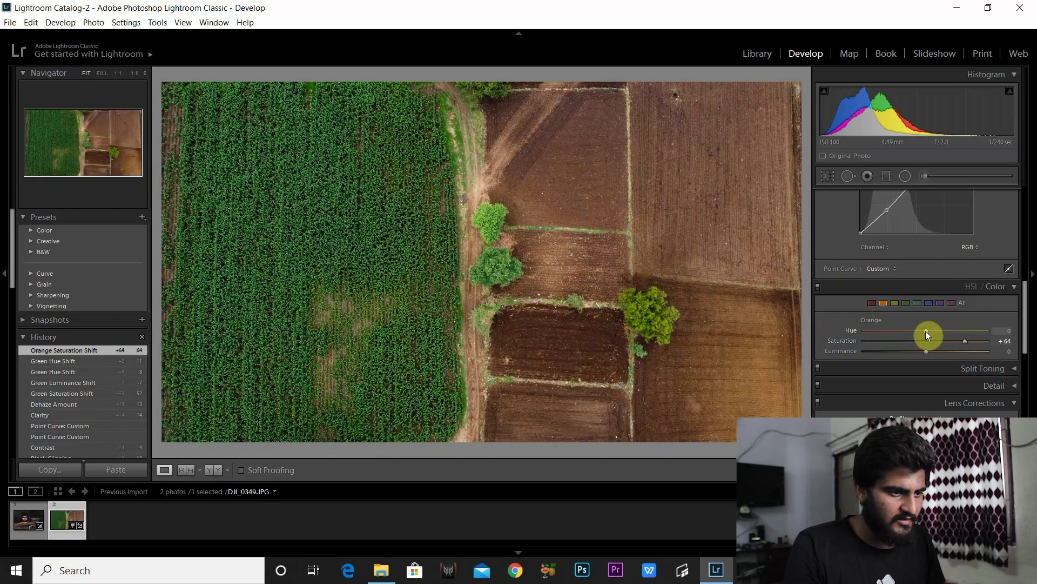
drag(925, 352, 918, 329)
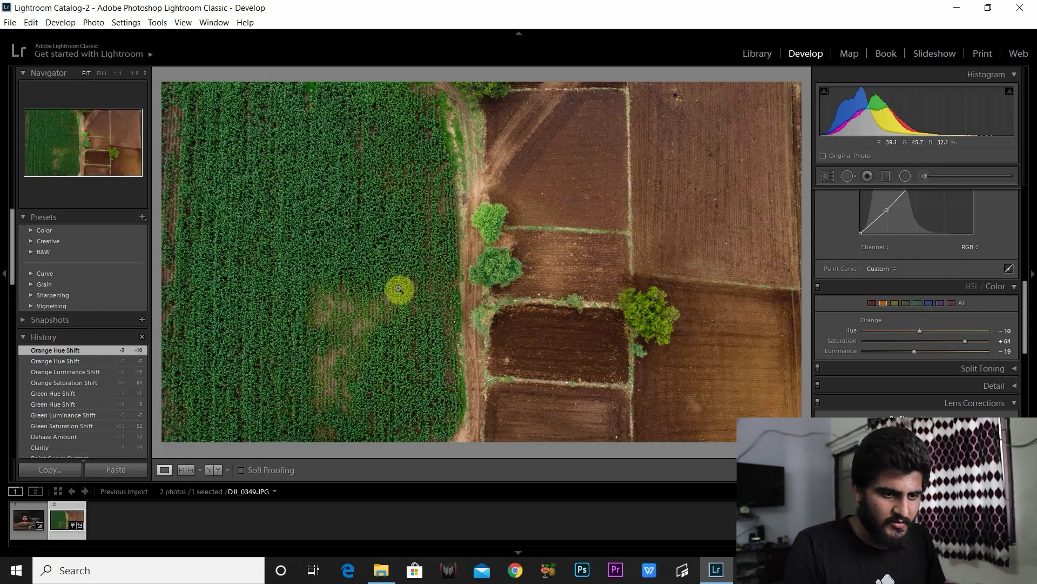
Lower the aerial photo's overall Exposure to -0.30.
drag(1023, 313, 1028, 216)
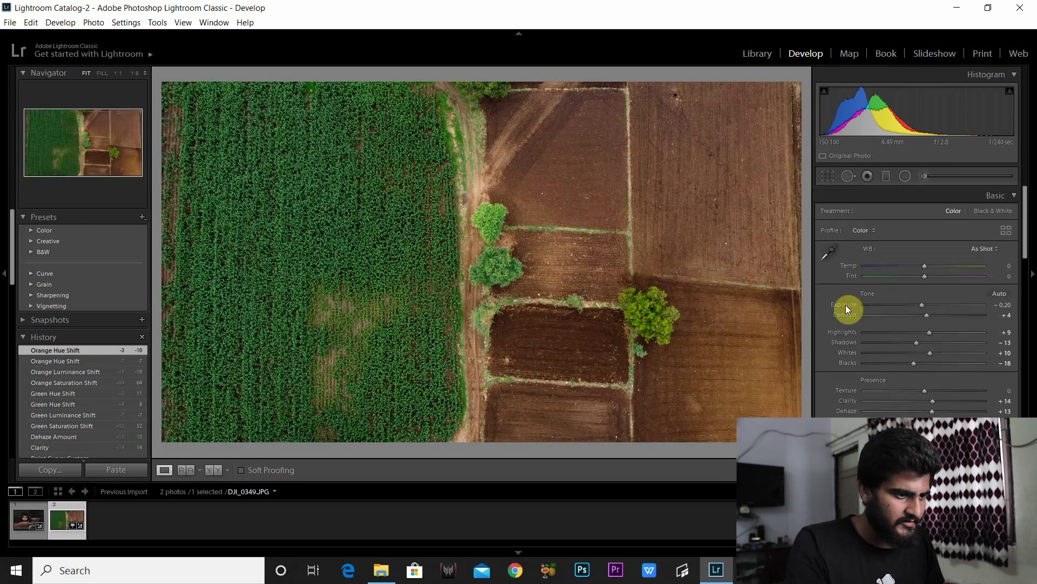
key(minus)
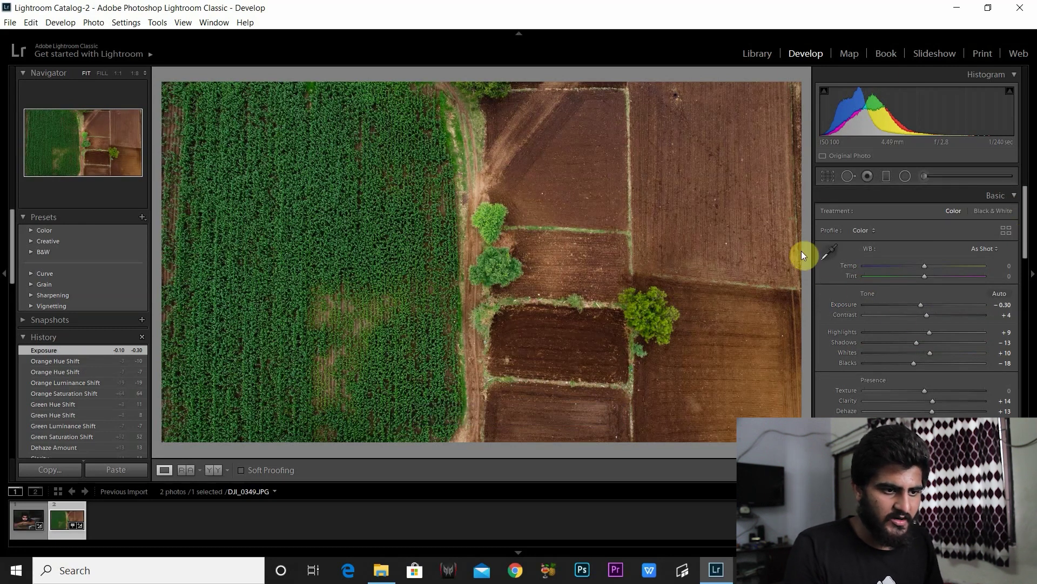
Straighten the aerial photo with a crop angle of 0.27 and apply the crop.
click(825, 174)
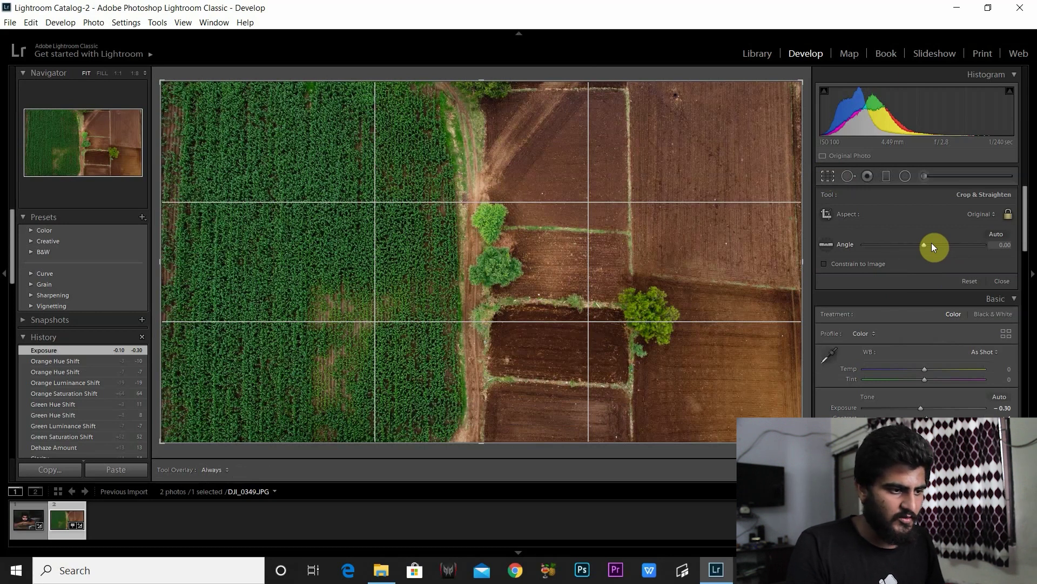
mouse_move(925, 247)
mouse_down()
mouse_move(903, 252)
mouse_move(938, 251)
mouse_move(918, 254)
mouse_up()
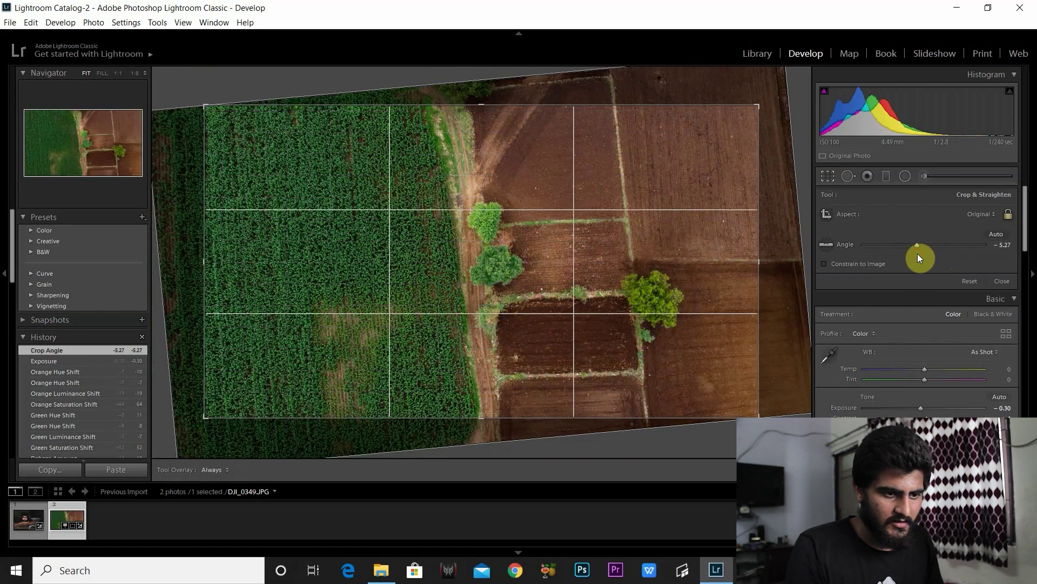
key(ctrl+z)
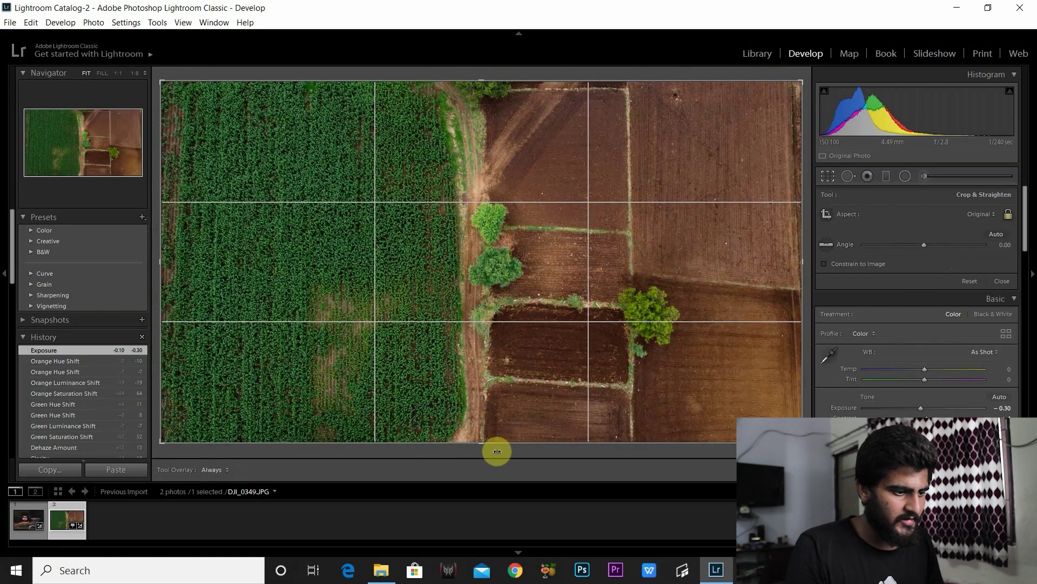
drag(497, 451, 496, 449)
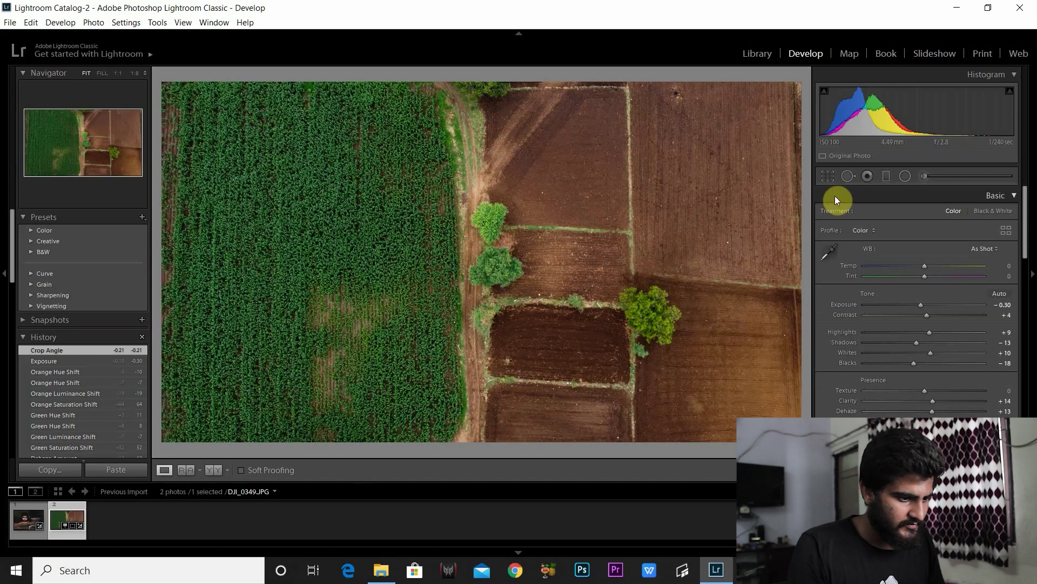
click(827, 180)
drag(475, 447, 477, 453)
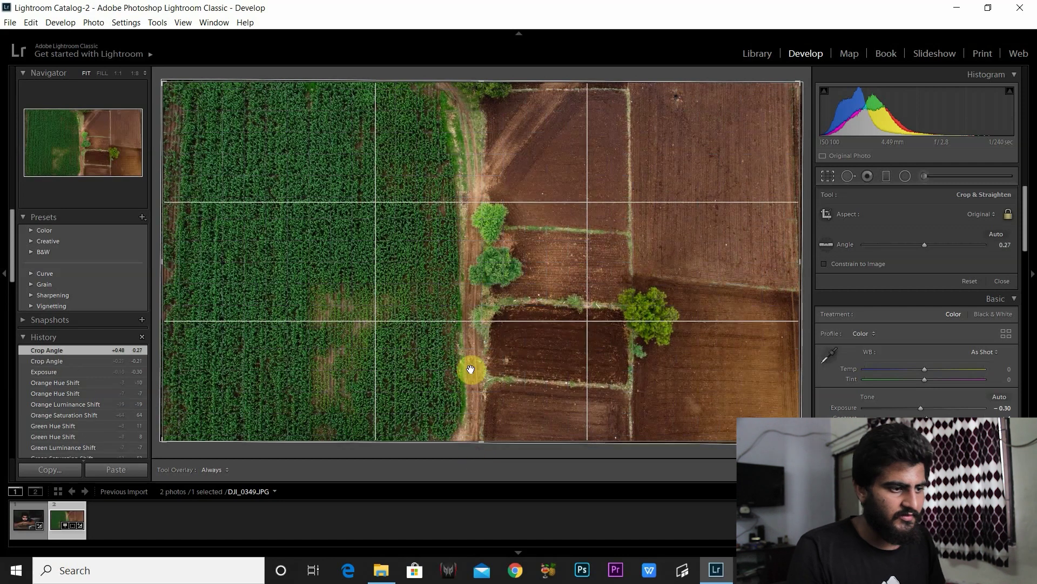
key(Return)
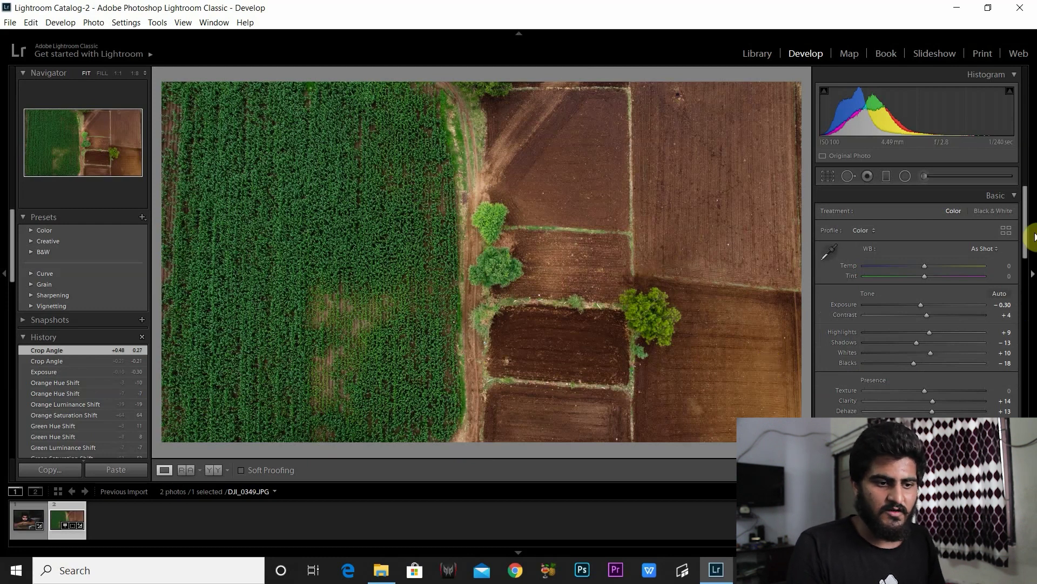
Correct the perspective by setting the Vertical transform to -5.
scroll(1027, 241, down, 1)
drag(1027, 242, 1027, 430)
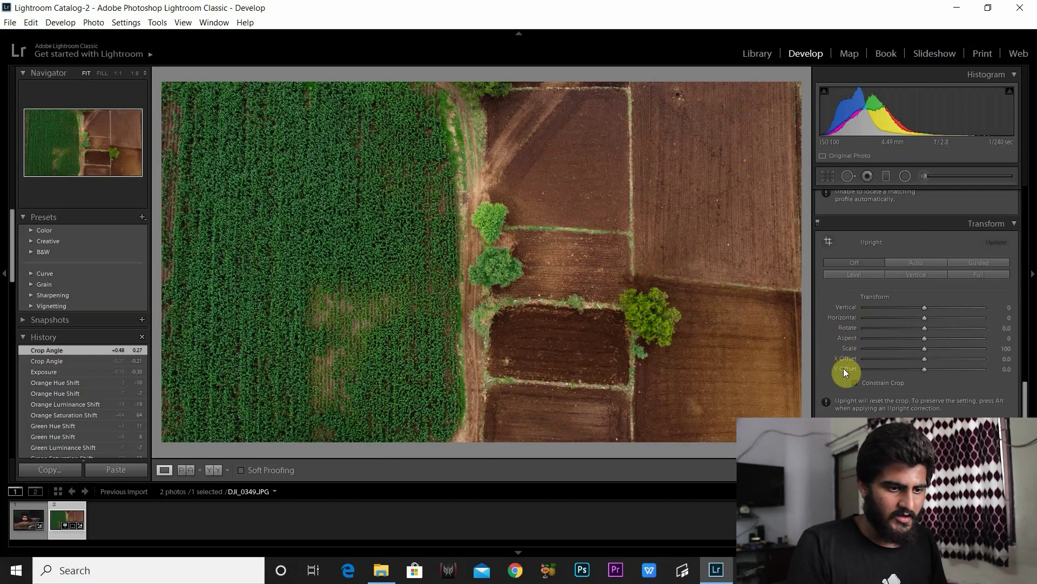
click(923, 302)
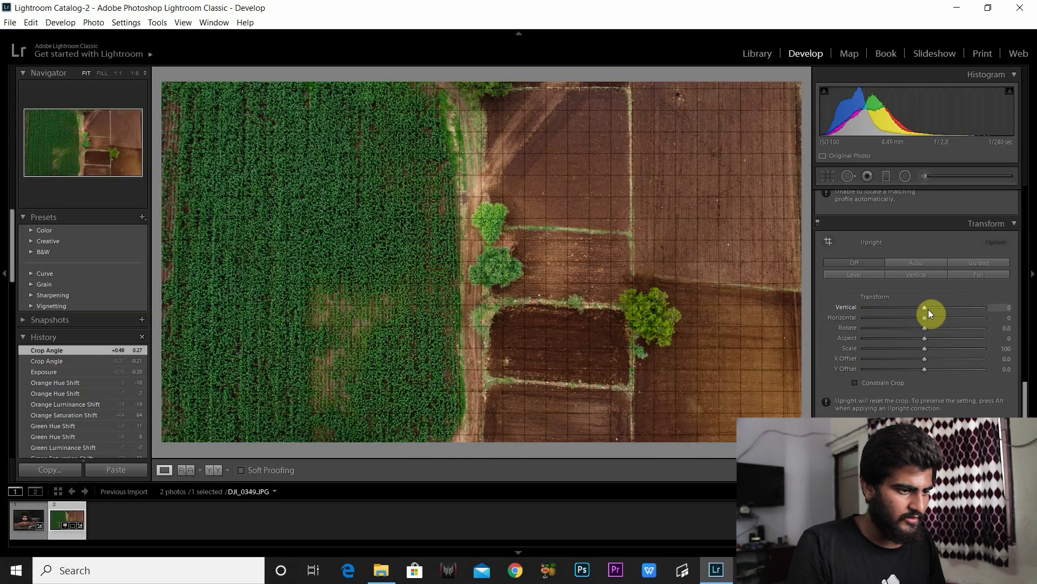
drag(927, 309, 923, 309)
click(502, 277)
click(503, 274)
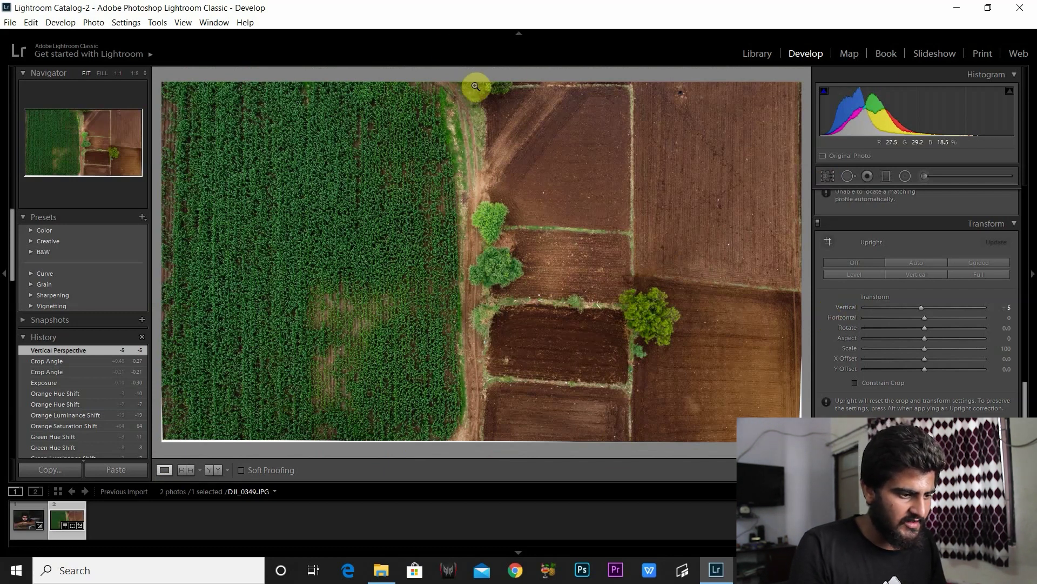
Crop the aerial photo slightly tighter and reposition it inside the frame to exclude the blank edges, keeping the original aspect ratio.
key(r)
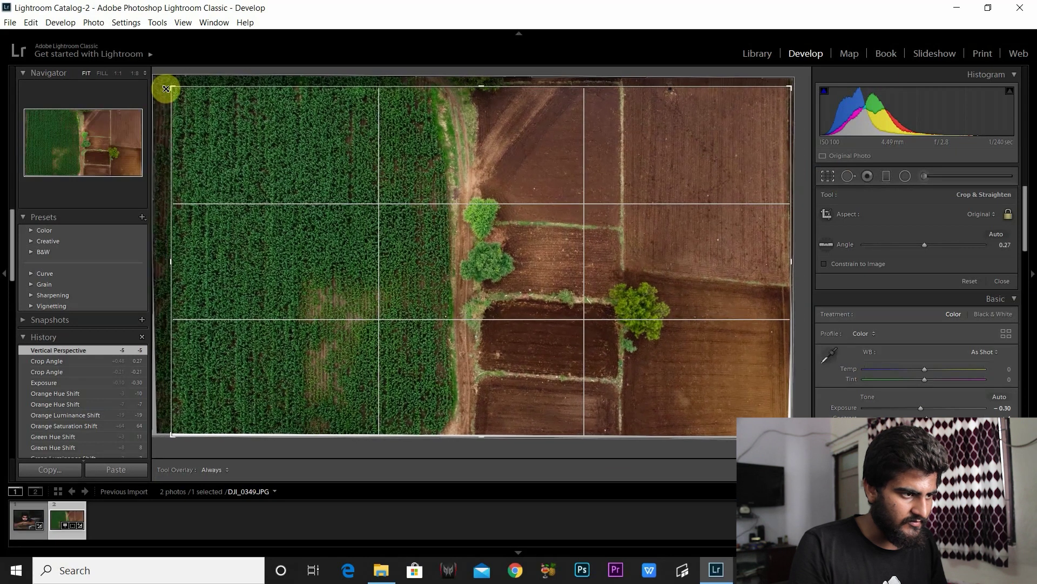
click(167, 90)
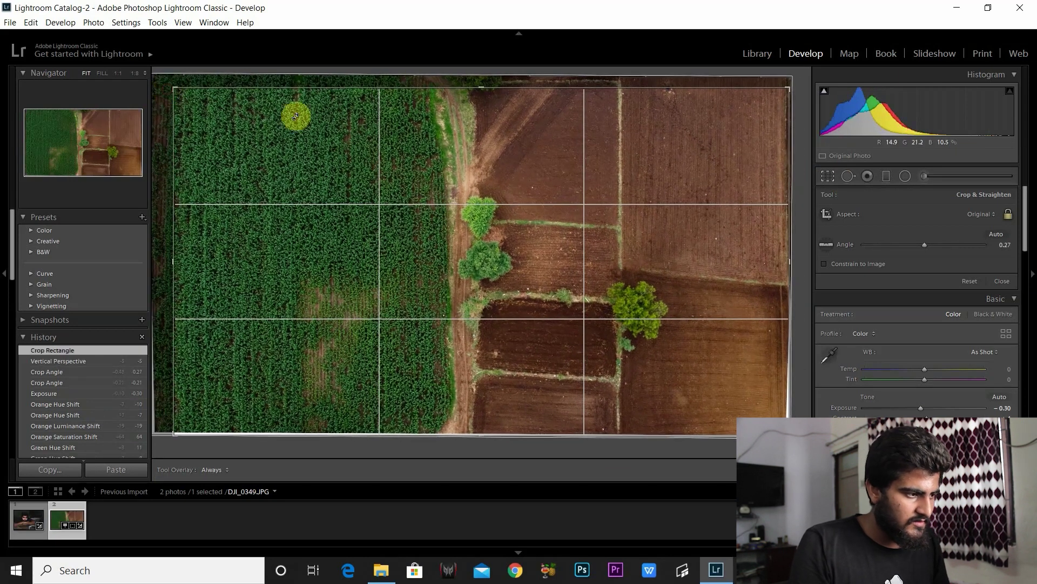
drag(548, 202, 561, 205)
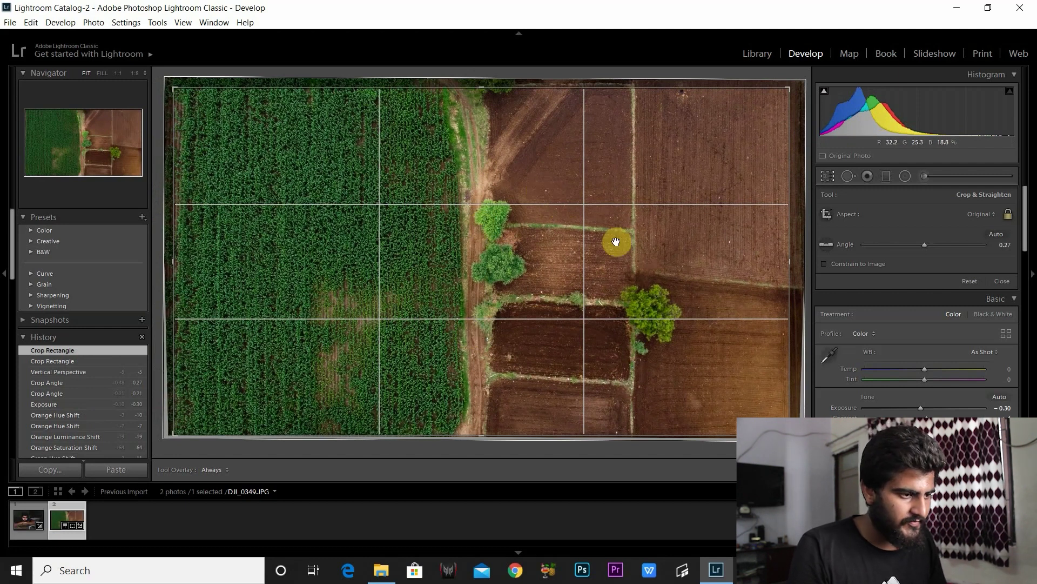
drag(475, 248, 473, 248)
key(Return)
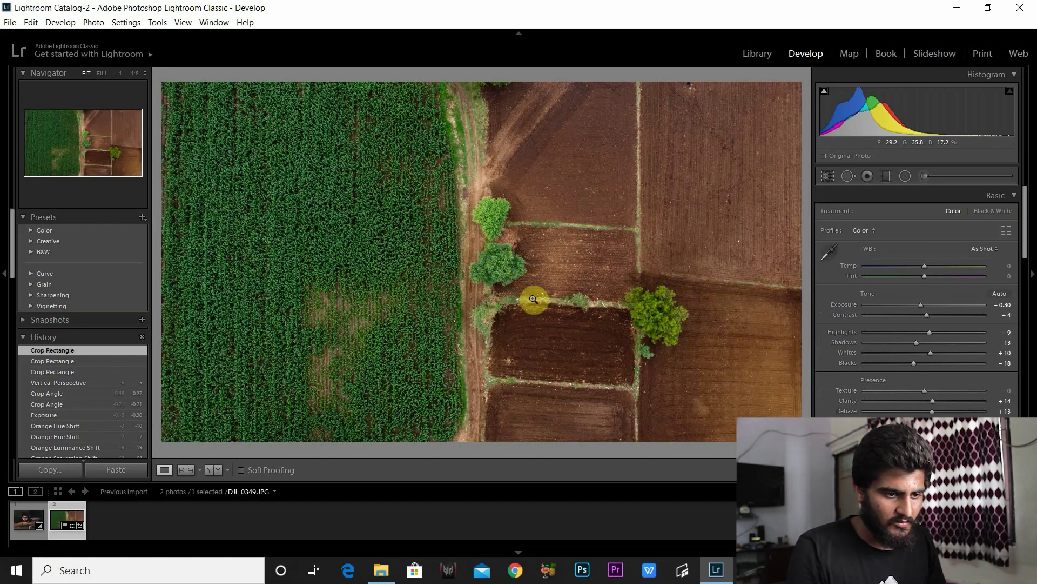
Strengthen the Green colour with Saturation +59, Luminance -10 and Hue +16.
drag(1026, 212, 1026, 277)
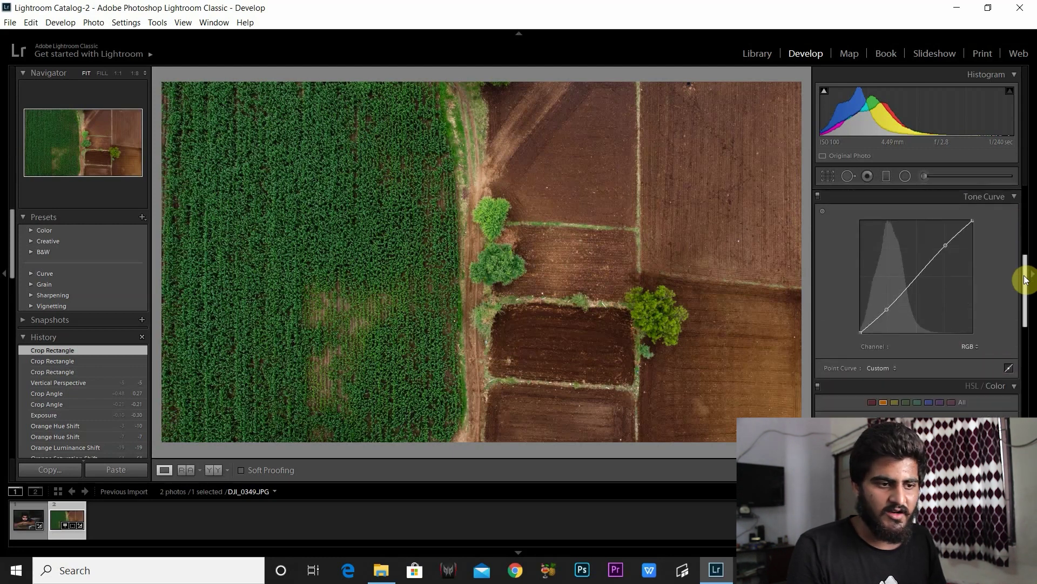
drag(1026, 279, 1026, 301)
click(906, 319)
drag(959, 354, 935, 347)
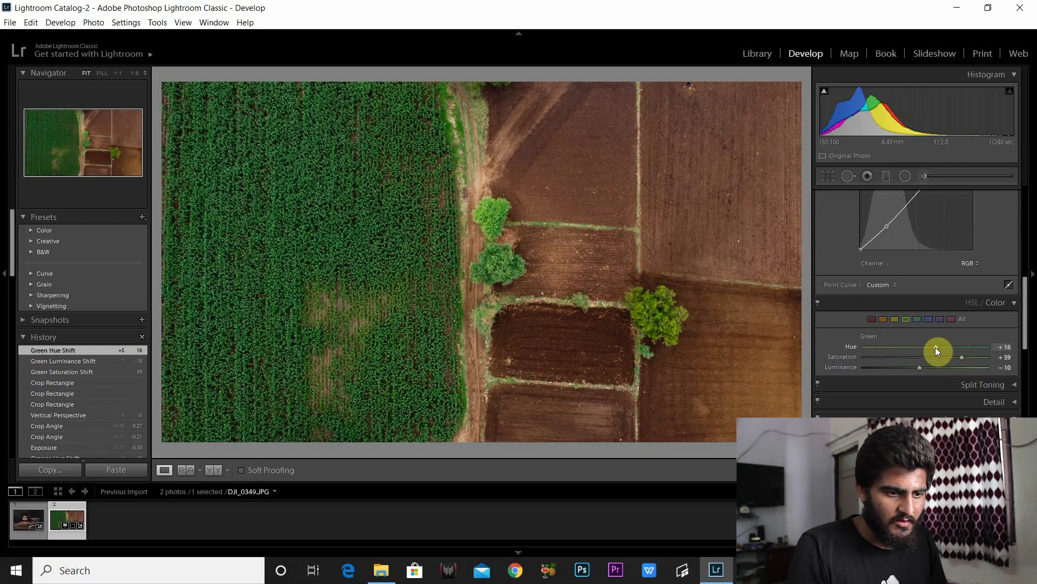
Set the Orange colour's Luminance to -27 and its Saturation to +72.
click(883, 319)
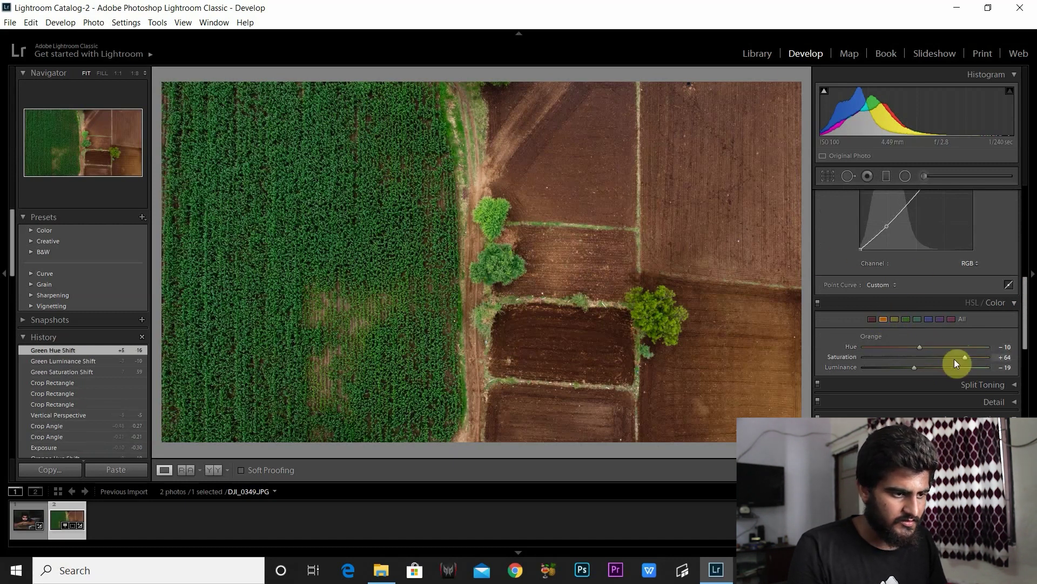
drag(913, 369, 908, 369)
drag(966, 357, 970, 355)
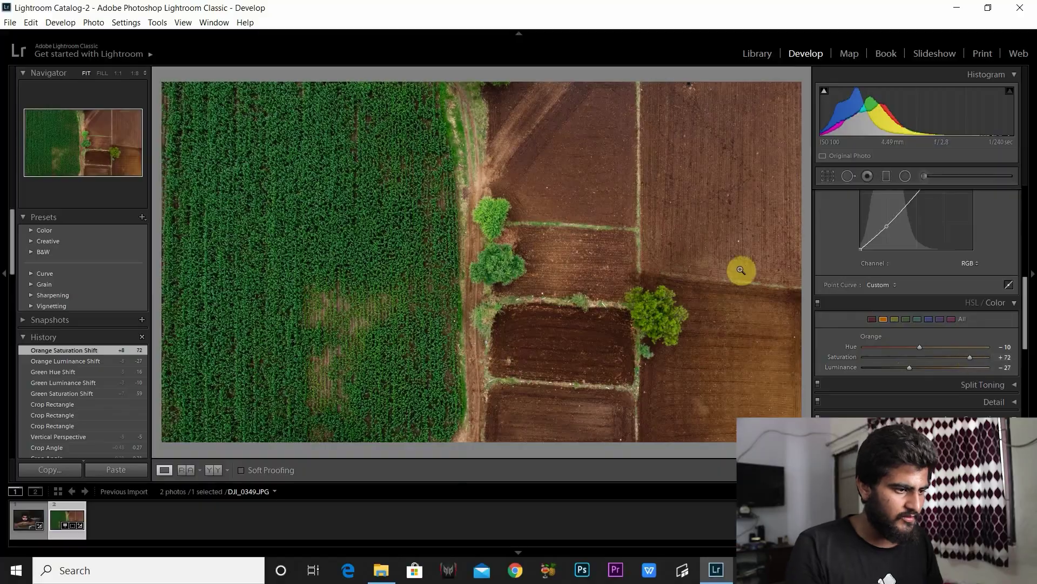